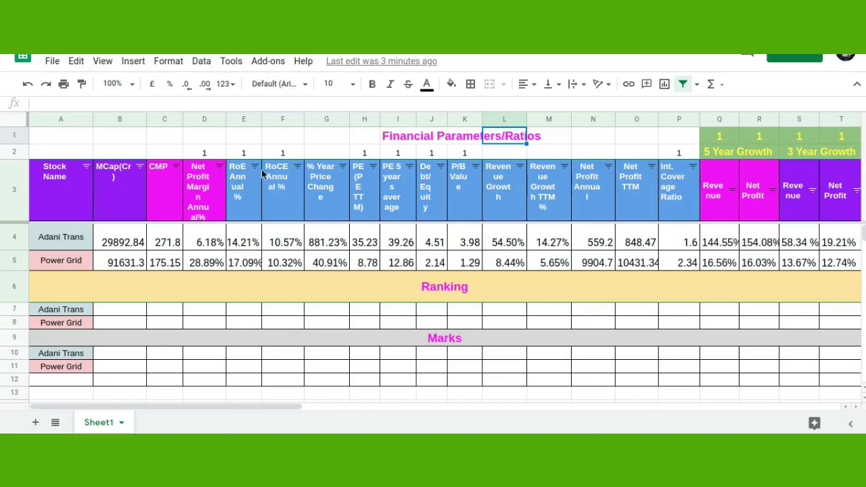
Review the parameter markers in row 2 from Net Profit Margin to Int. Coverage Ratio and the 5-year and 3-year growth columns Q to T.
click(194, 153)
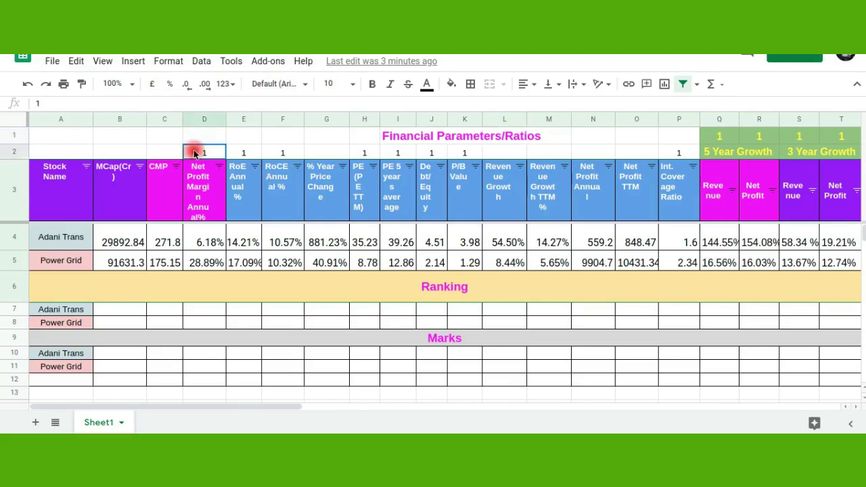
click(245, 152)
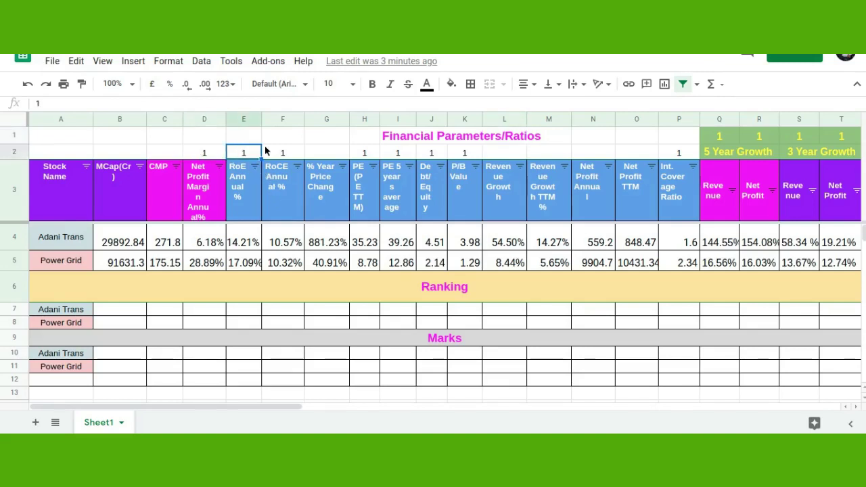
click(299, 151)
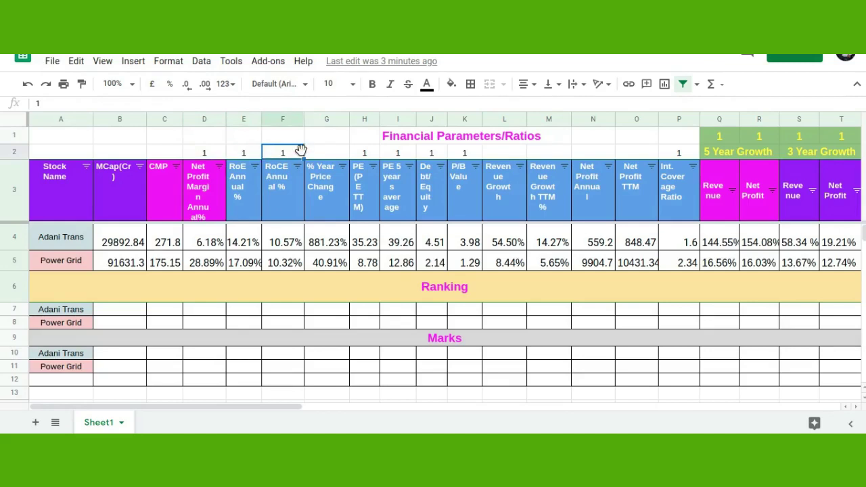
click(368, 149)
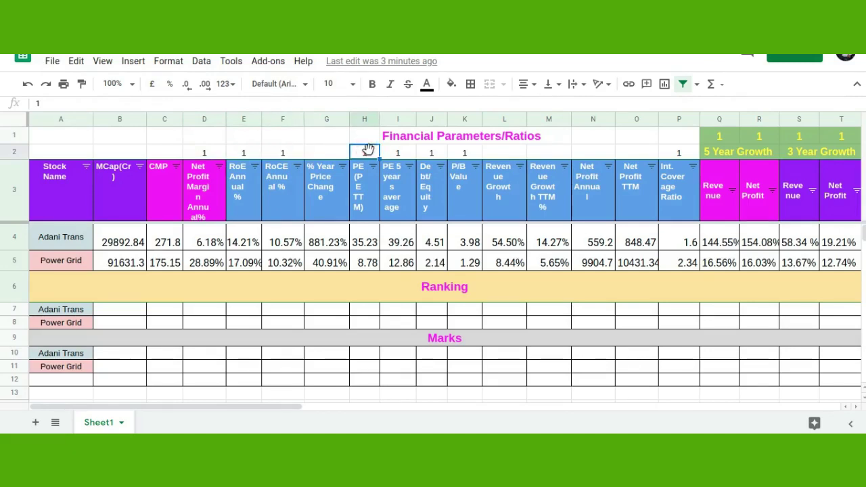
click(402, 152)
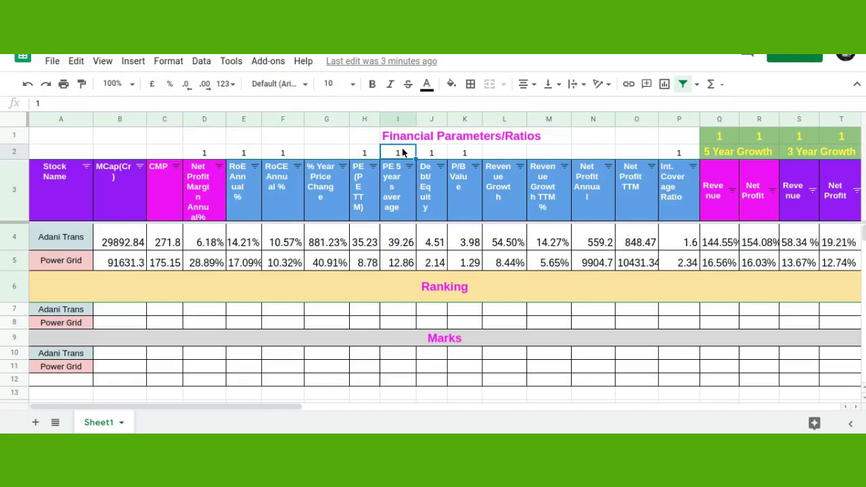
click(432, 155)
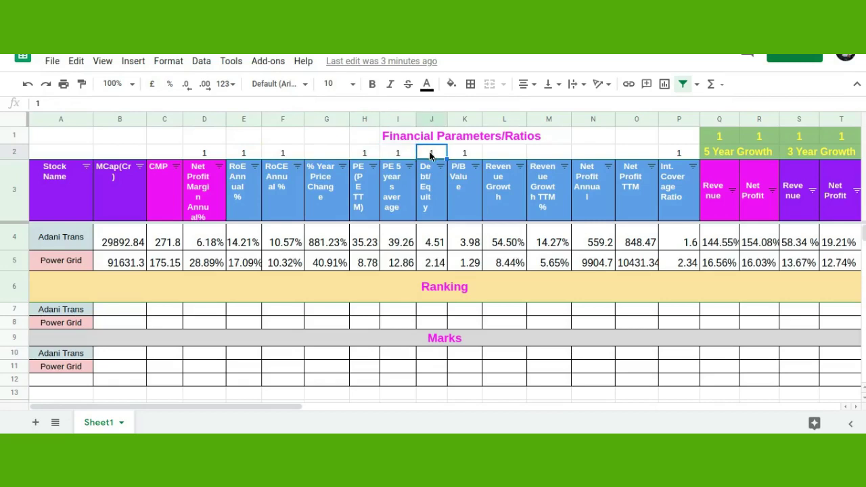
click(464, 157)
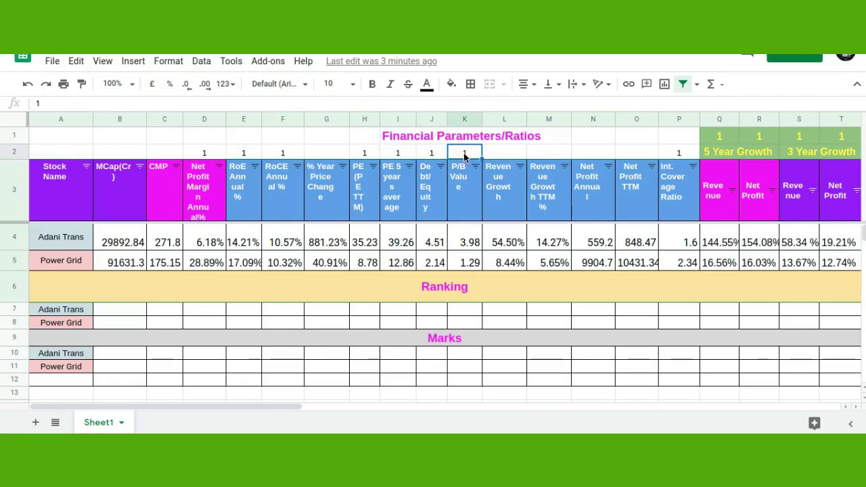
click(673, 152)
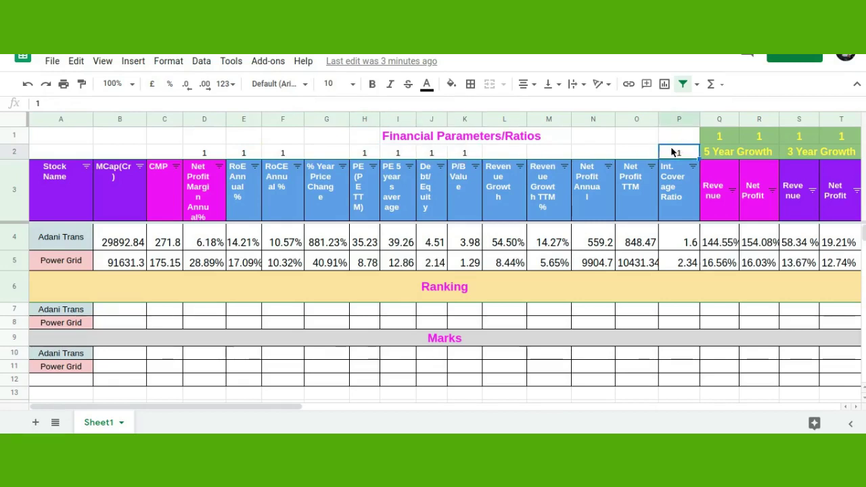
click(720, 120)
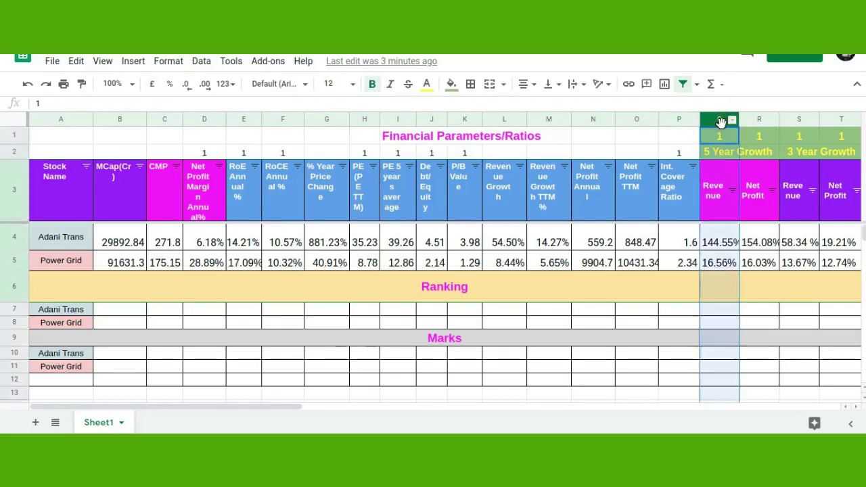
click(756, 120)
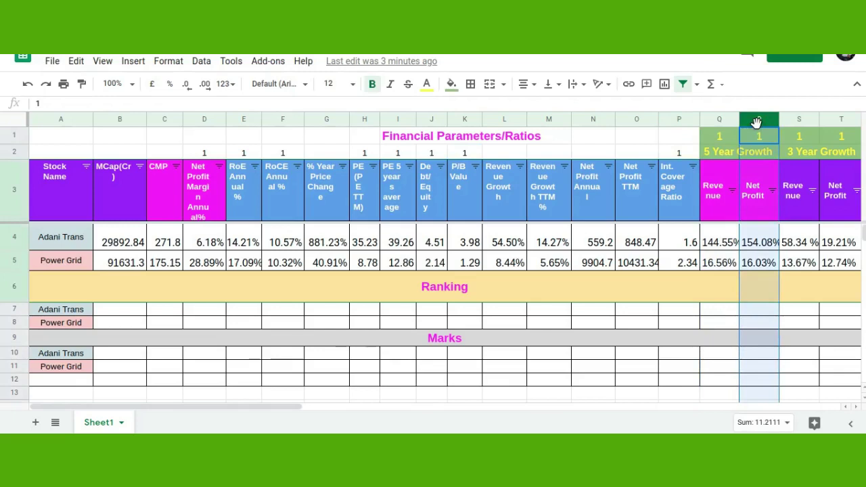
click(800, 120)
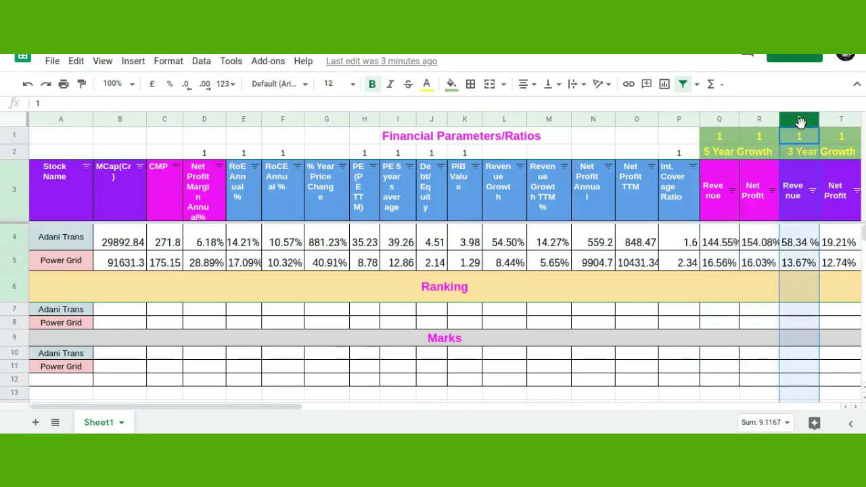
click(839, 120)
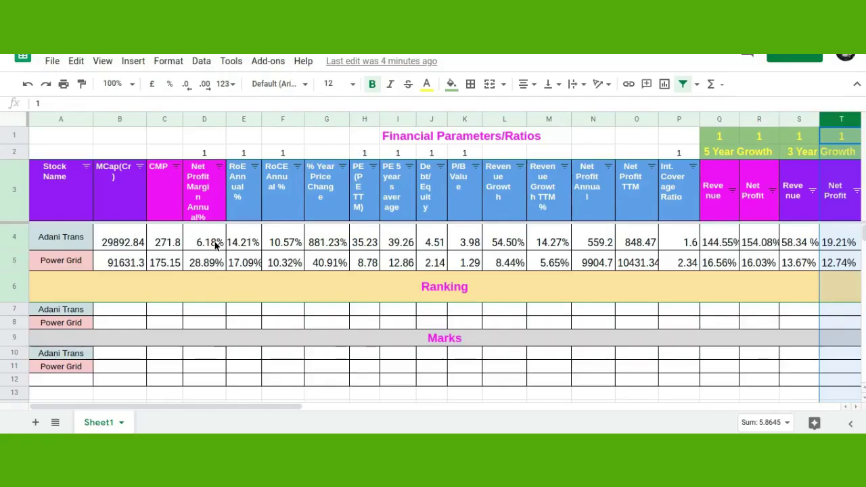
Compare both stocks' Net Profit Margin Annual% and set the text colour of their hidden rankings in D7:D8 to black.
click(215, 245)
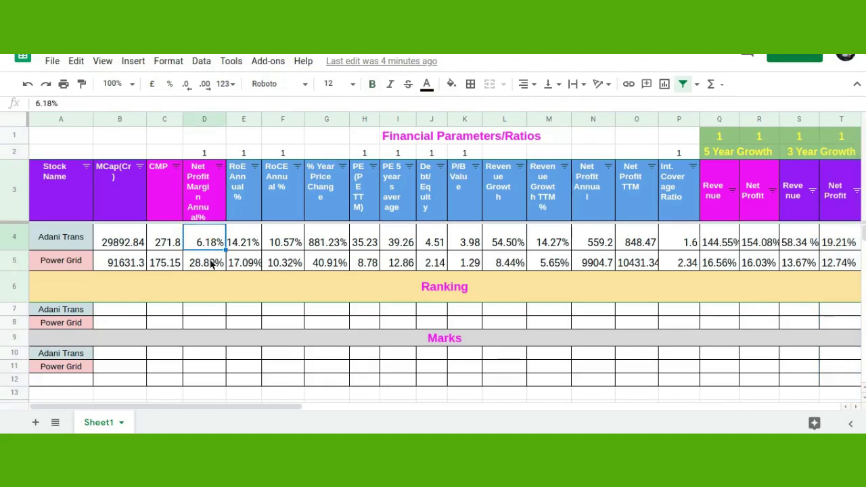
click(210, 249)
click(210, 266)
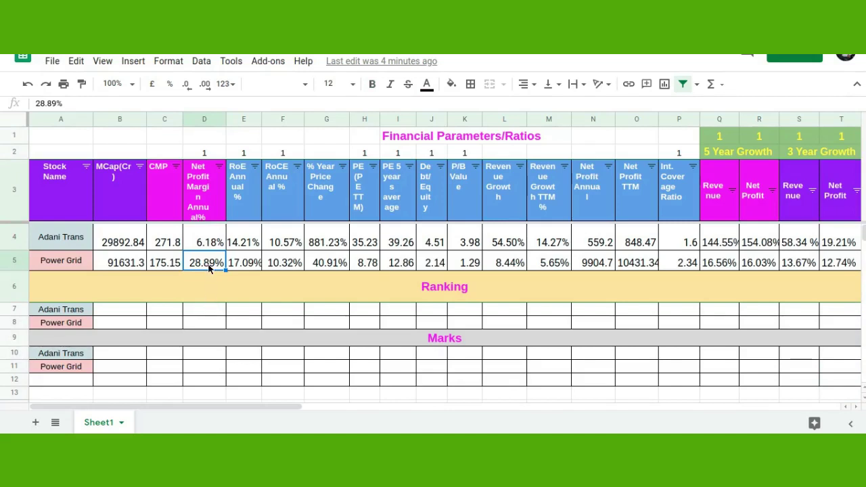
click(209, 322)
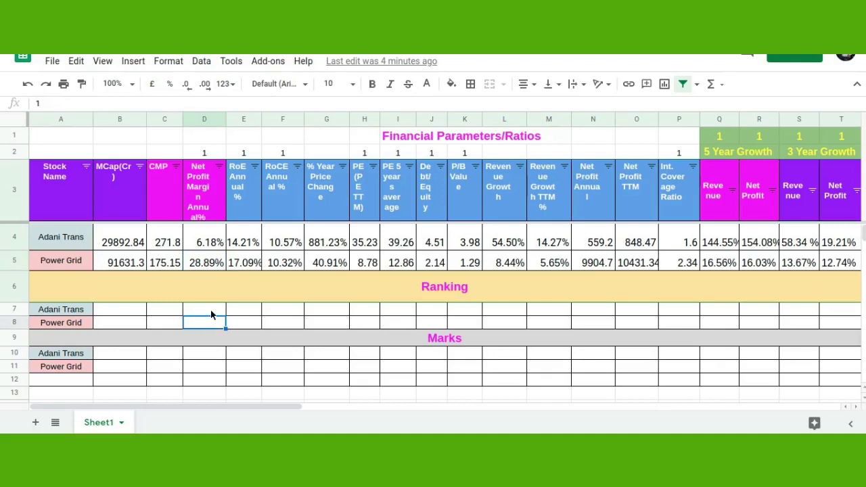
click(210, 314)
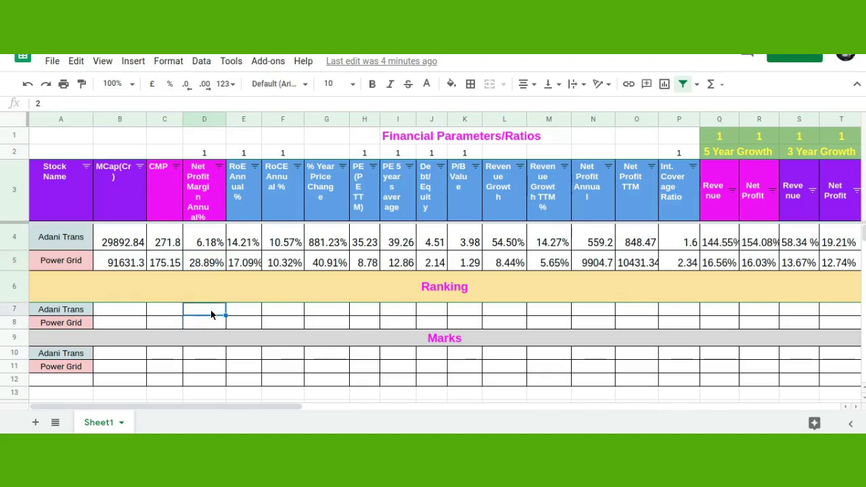
key(shift+Down)
key(ctrl+z)
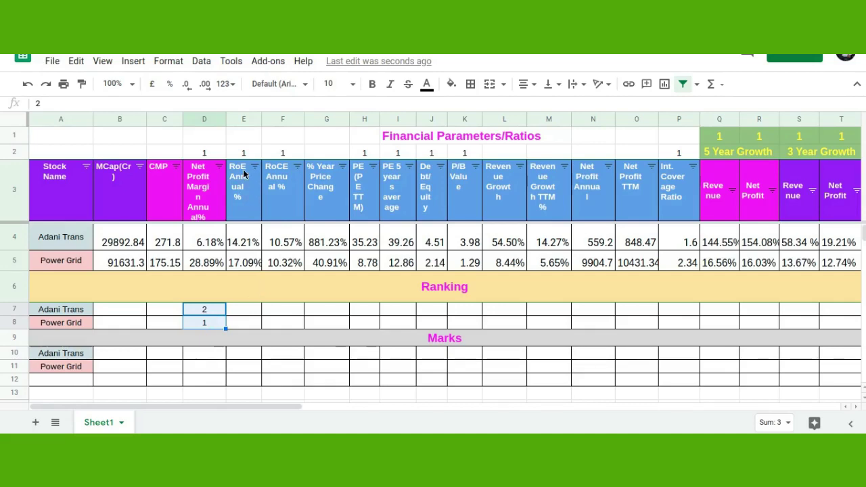
Compare both stocks' RoE Annual % and set the text colour of their hidden rankings in E7:E8 to black.
click(249, 237)
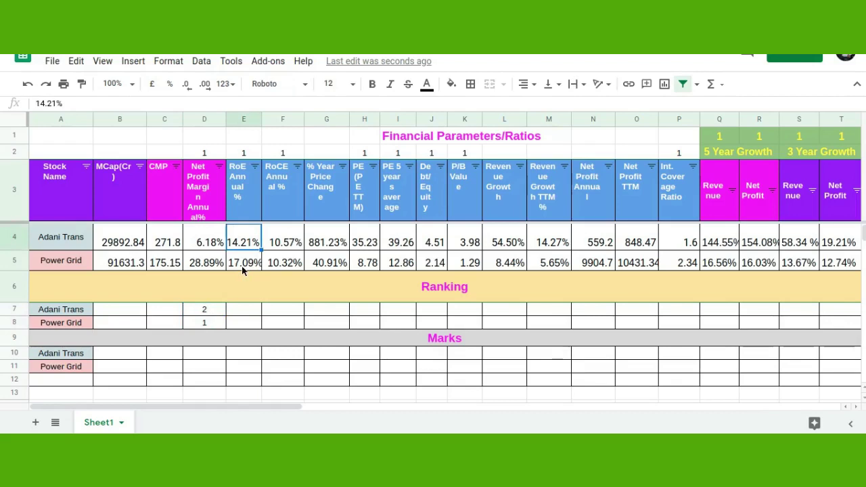
click(241, 266)
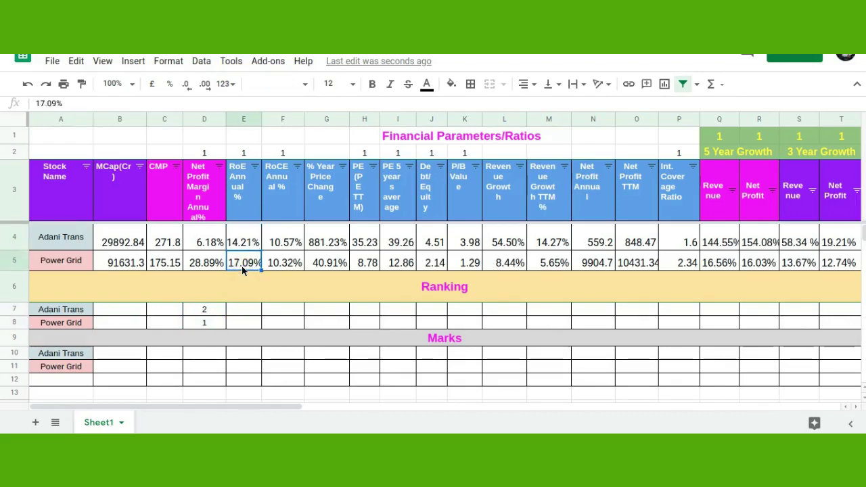
click(248, 311)
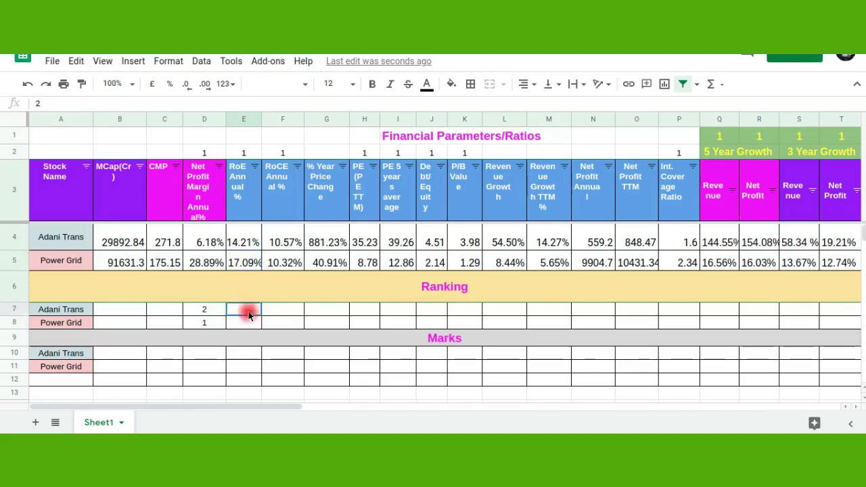
key(shift+Down)
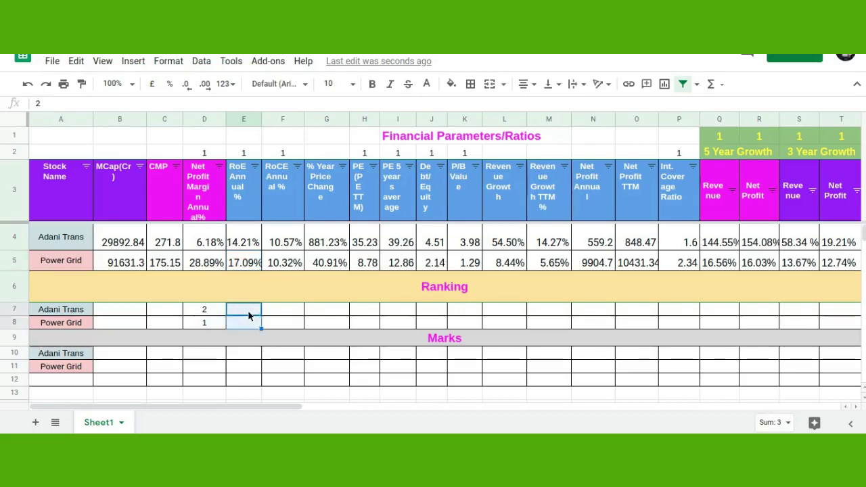
click(427, 84)
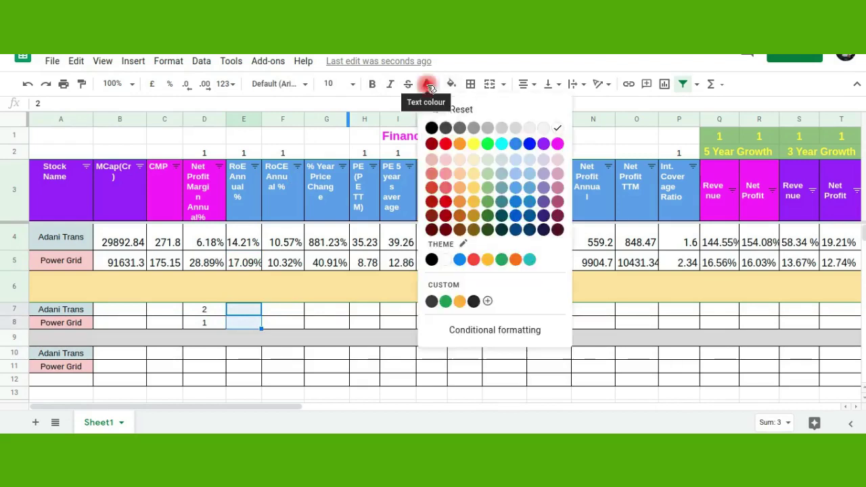
click(436, 126)
click(432, 119)
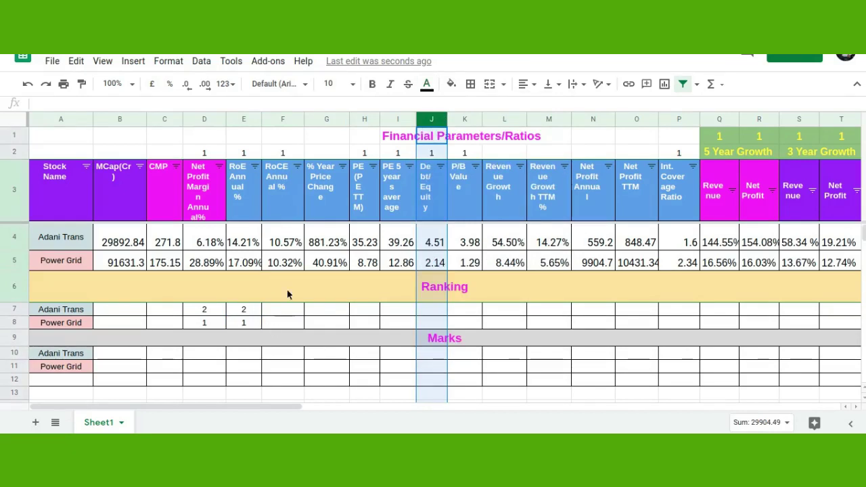
Compare both stocks' RoCE Annual % and set the text colour of their hidden rankings in F7:F8 to black.
click(288, 234)
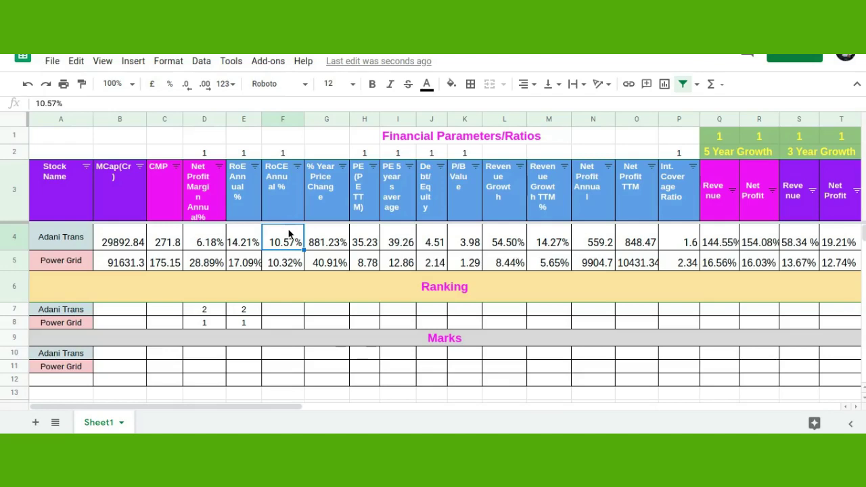
click(285, 268)
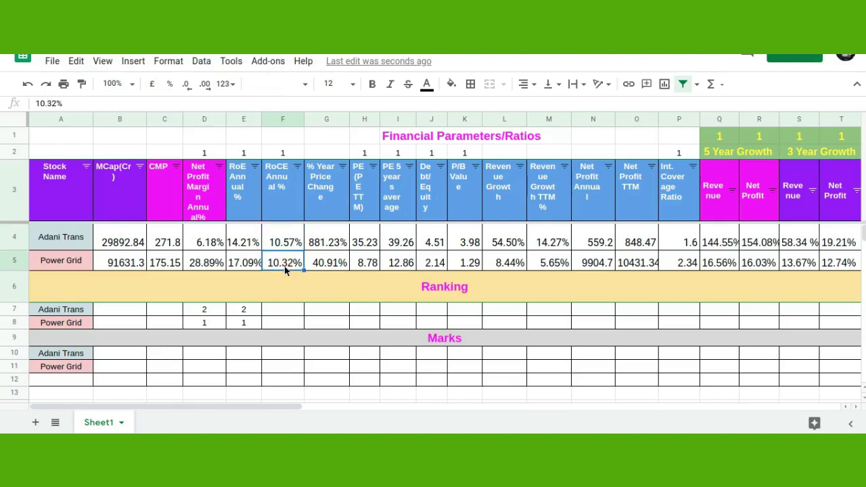
click(290, 311)
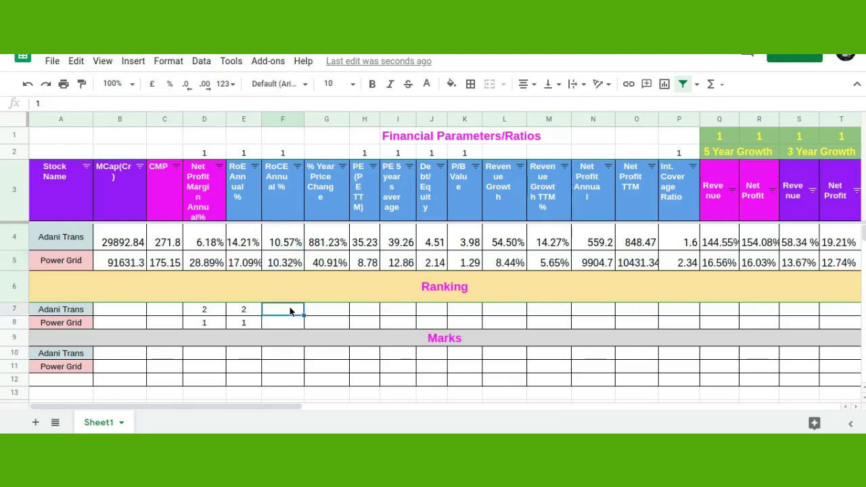
key(shift+Down)
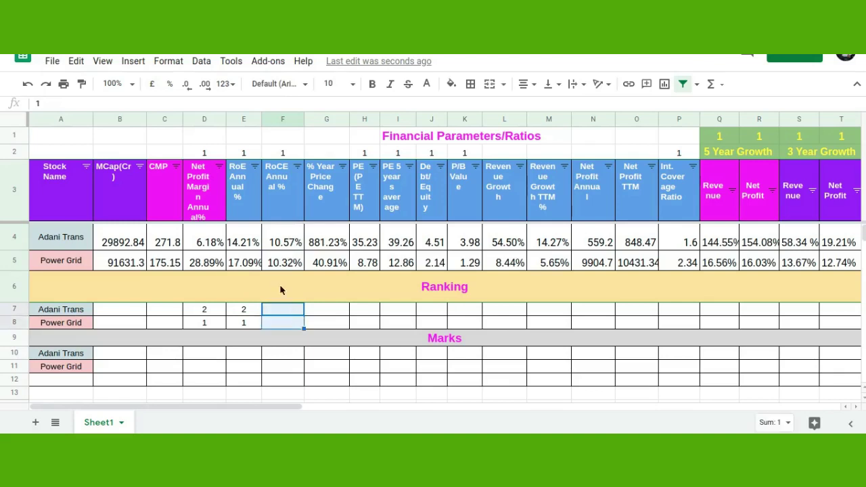
click(426, 84)
click(432, 135)
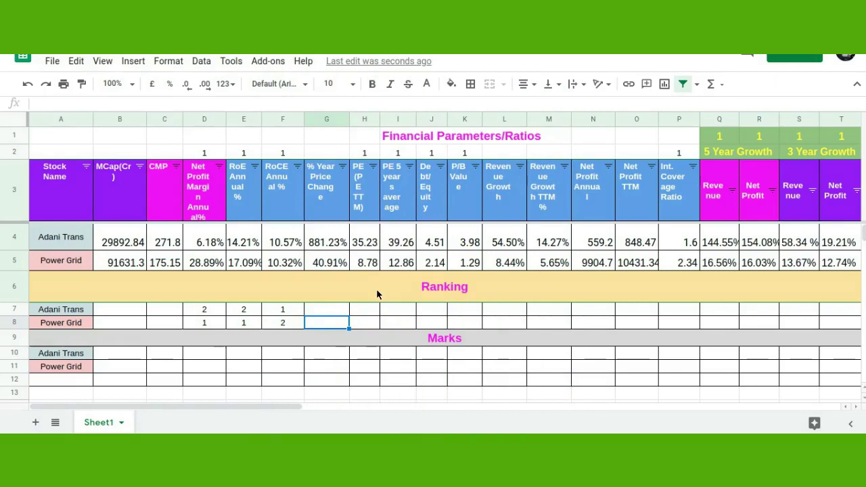
Compare both stocks' PE (PE TTM) and set the text colour of their hidden rankings in H7:H8 to black.
click(369, 249)
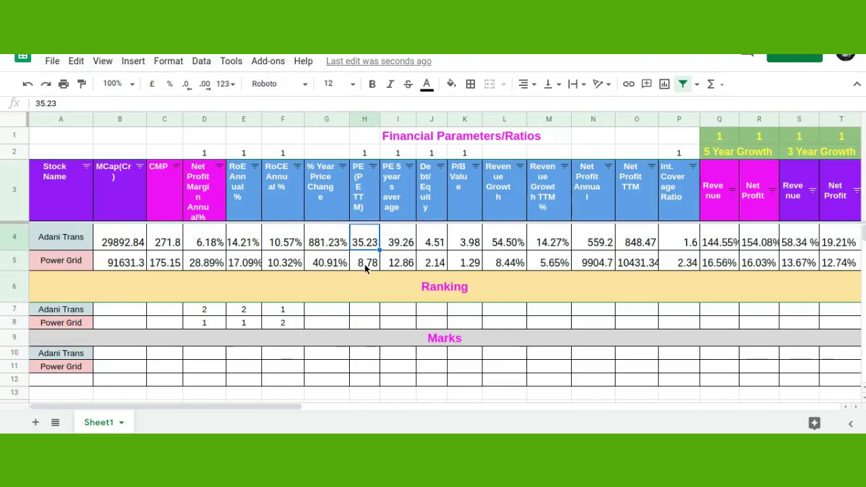
click(366, 268)
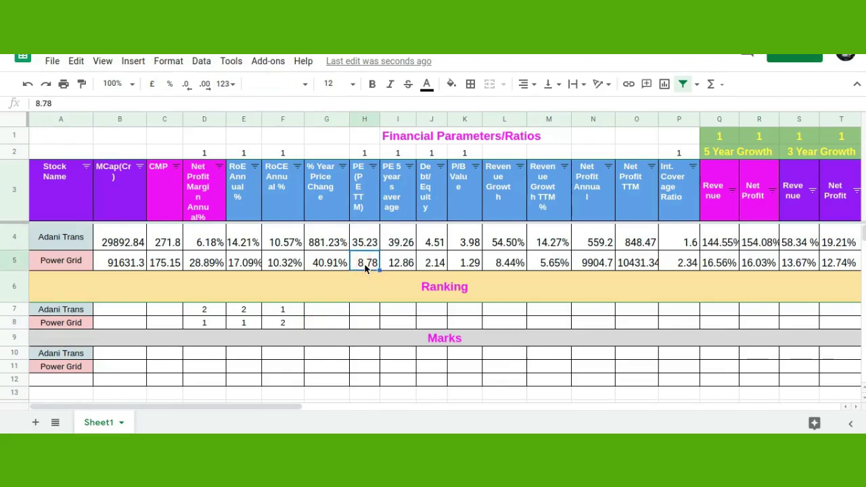
click(363, 311)
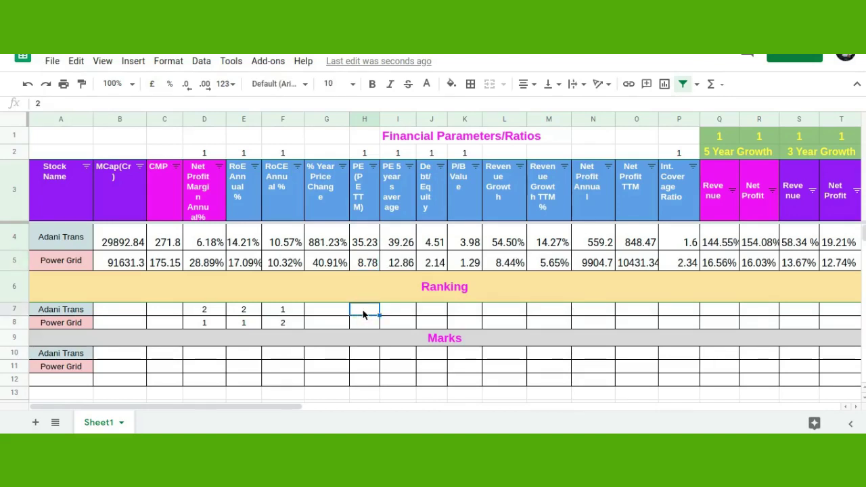
drag(362, 314, 365, 324)
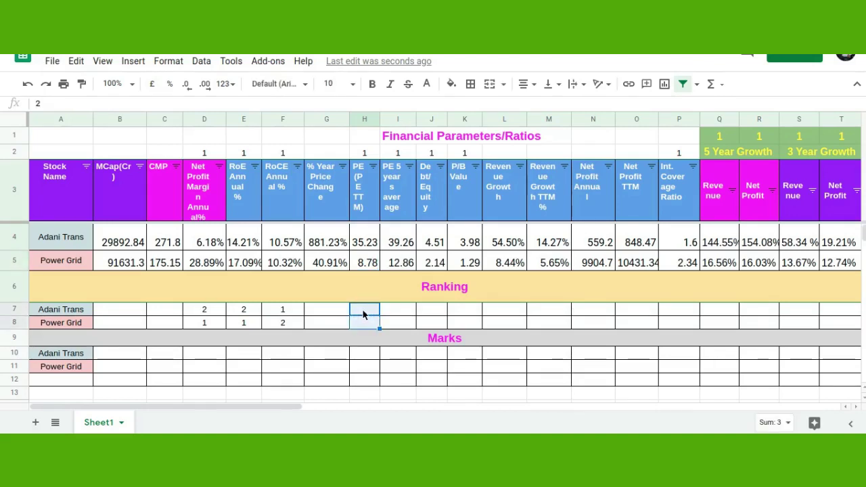
click(429, 84)
click(433, 128)
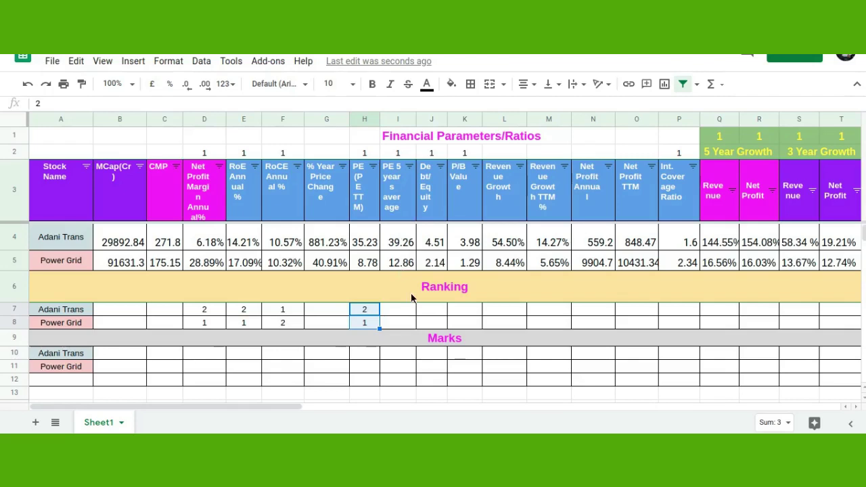
Reveal the hidden PE 5 years average rankings in I7:I8 by giving them a dark text colour.
click(403, 314)
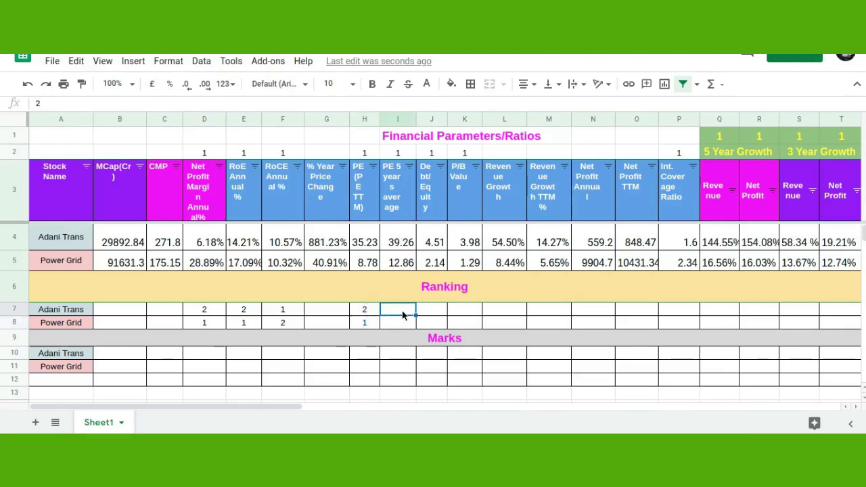
key(shift+Down)
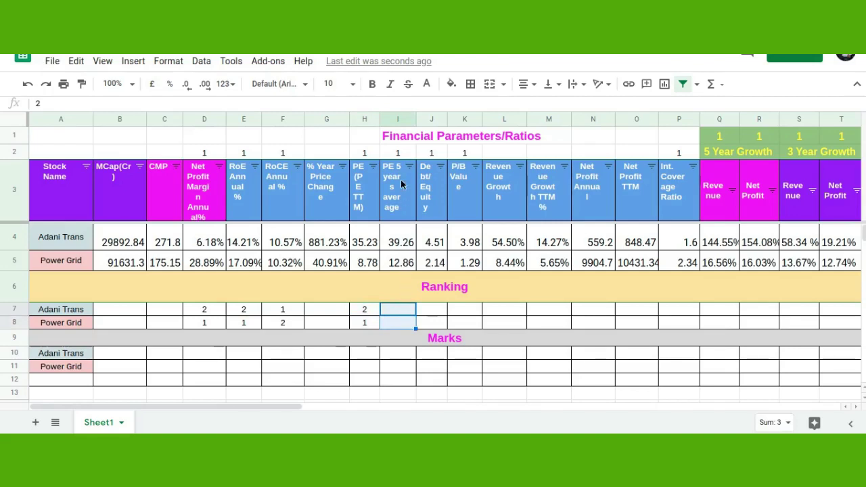
click(426, 84)
click(436, 304)
Compare both stocks' Debt/Equity and set the text colour of their hidden rankings in J7:J8 to black.
click(423, 243)
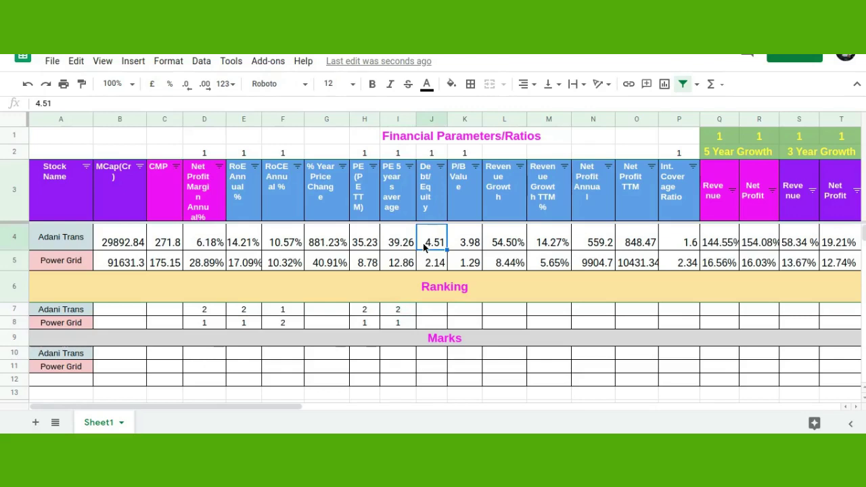
click(421, 264)
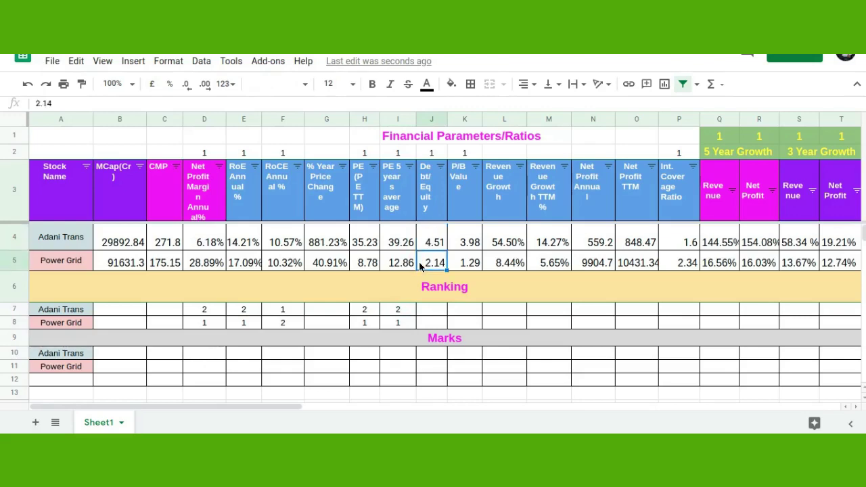
click(431, 309)
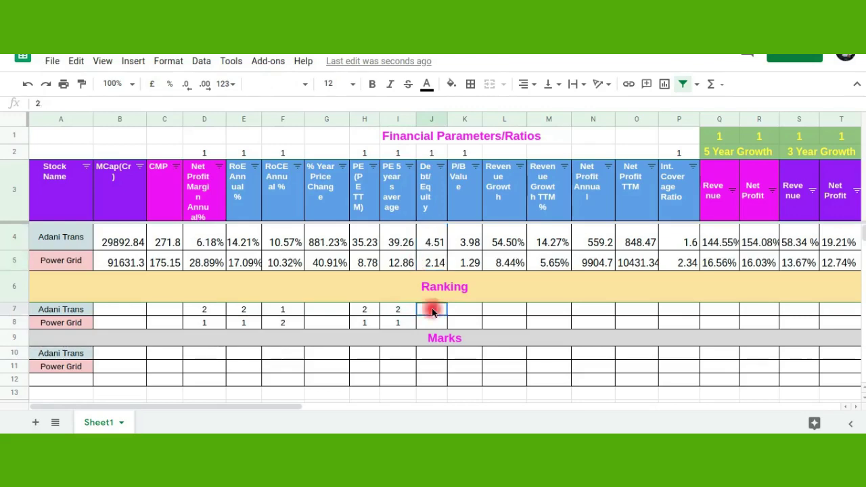
text(2)
key(shift+Down)
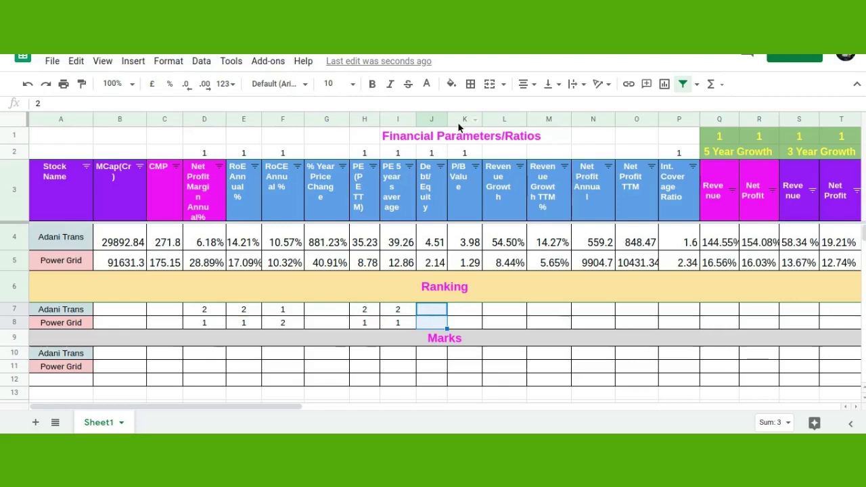
click(427, 84)
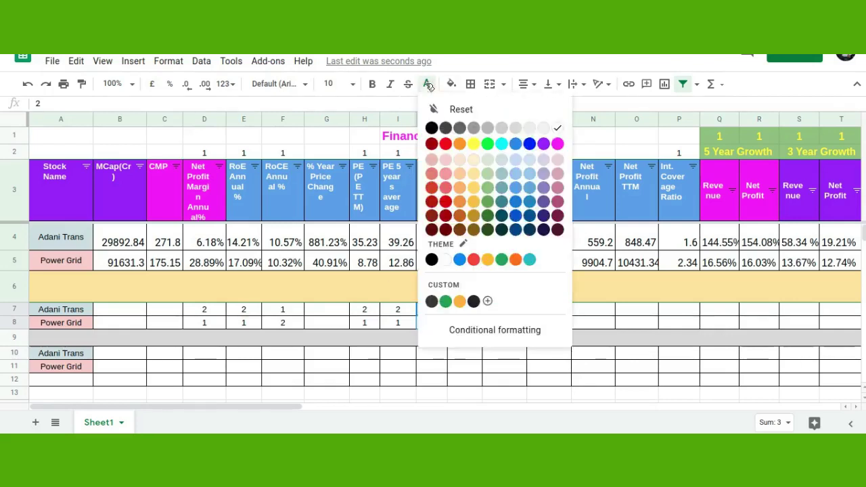
click(431, 127)
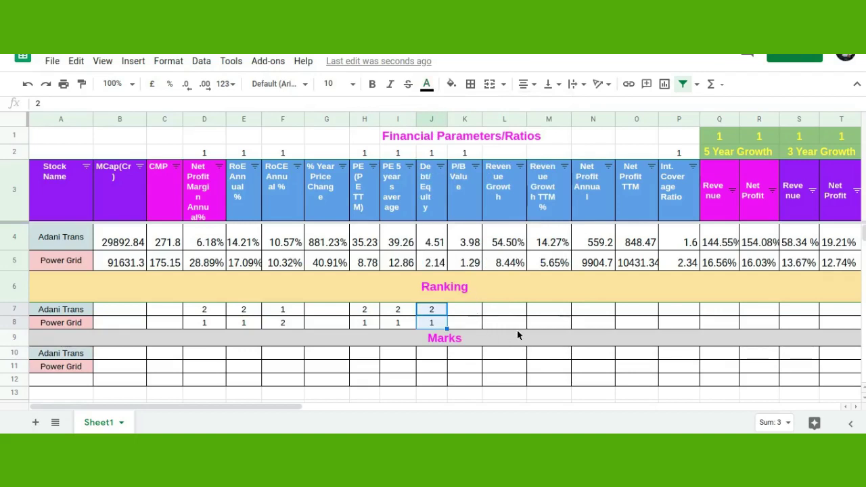
Compare both stocks' P/B Value and set the text colour of their hidden rankings in K7:K8 to black.
click(476, 248)
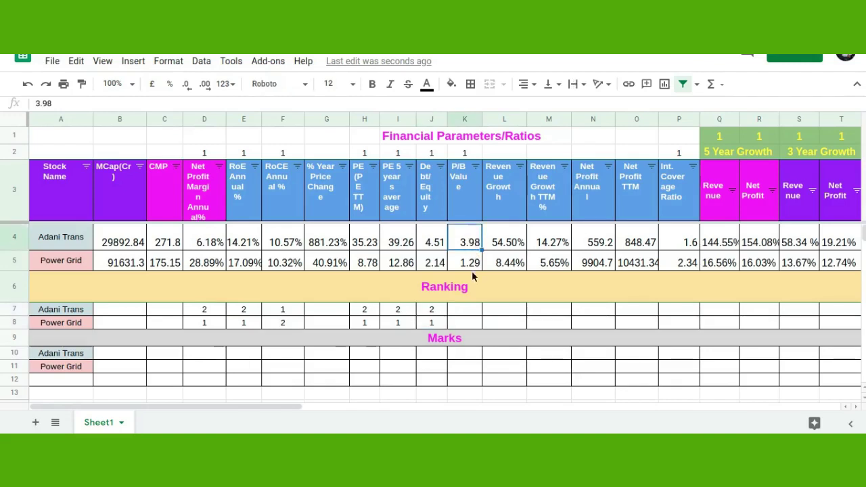
click(472, 264)
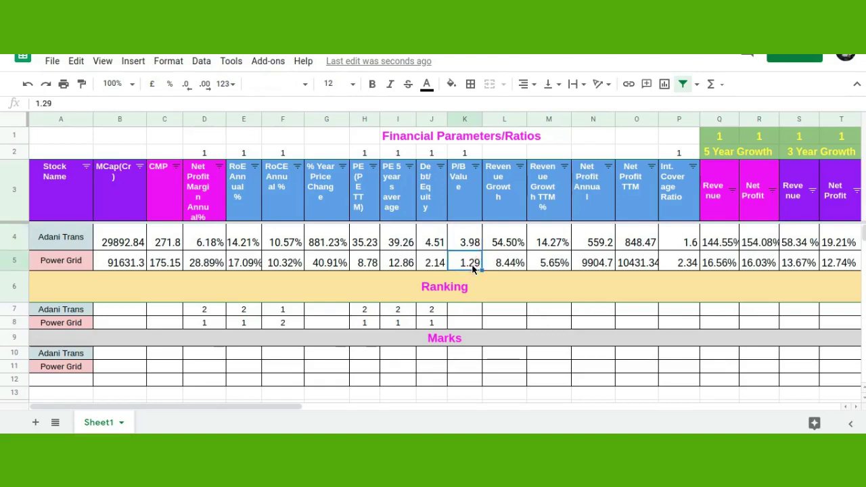
click(465, 309)
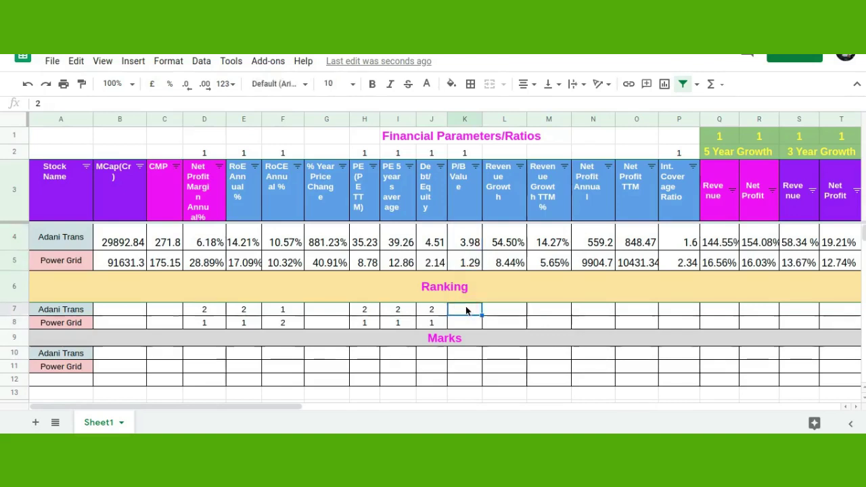
key(shift+Down)
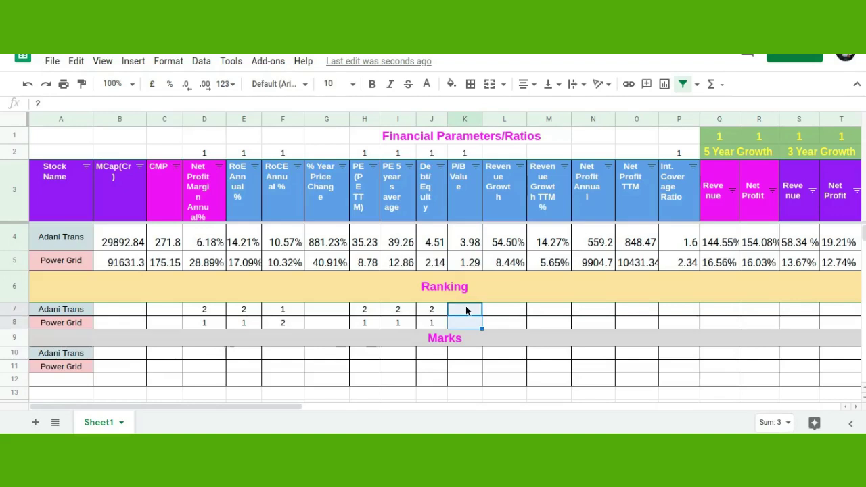
click(431, 86)
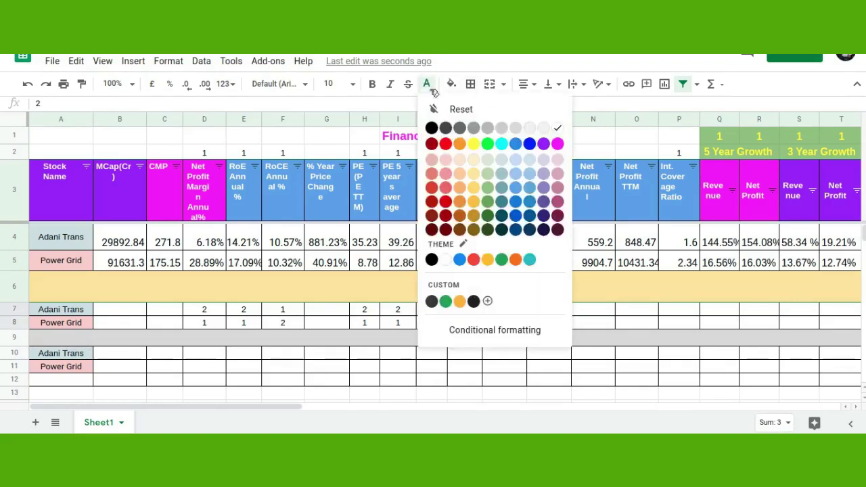
click(434, 129)
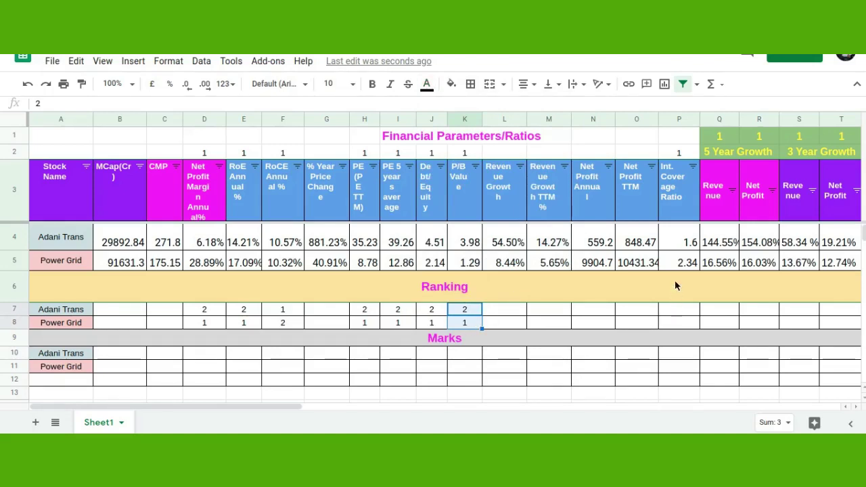
Compare both stocks' Int. Coverage Ratio and set the text colour of their hidden rankings in P7:P8 to black.
click(671, 242)
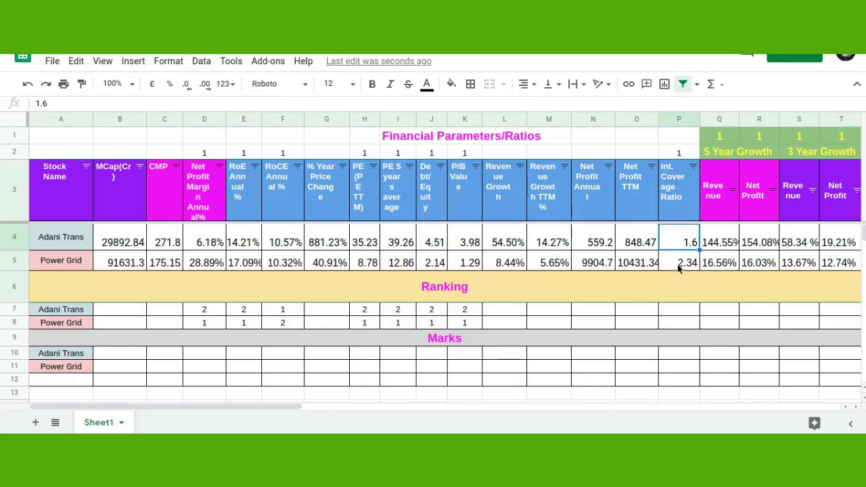
click(672, 269)
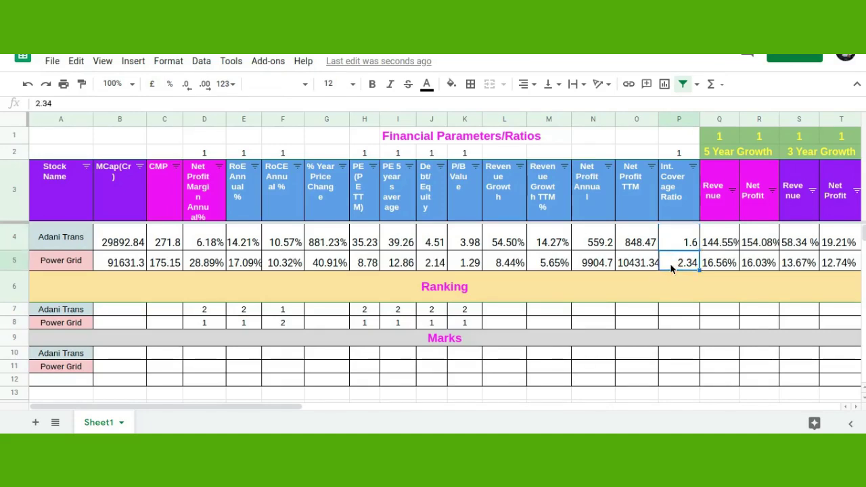
click(675, 311)
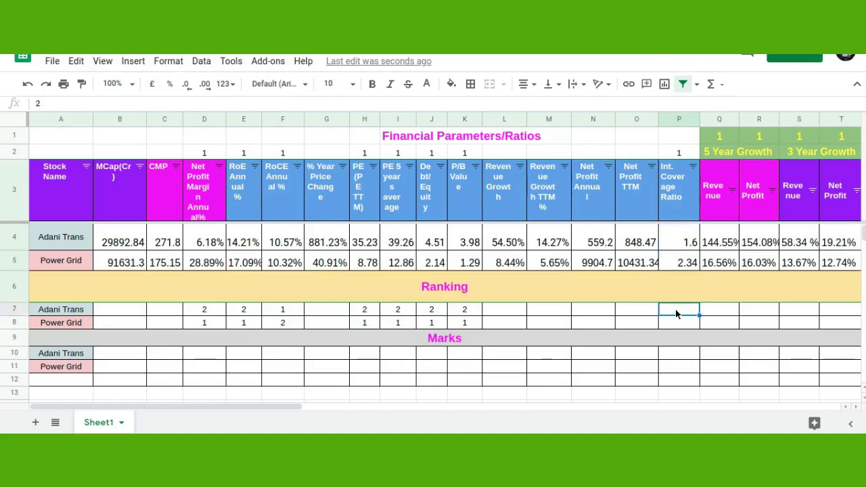
key(shift+Down)
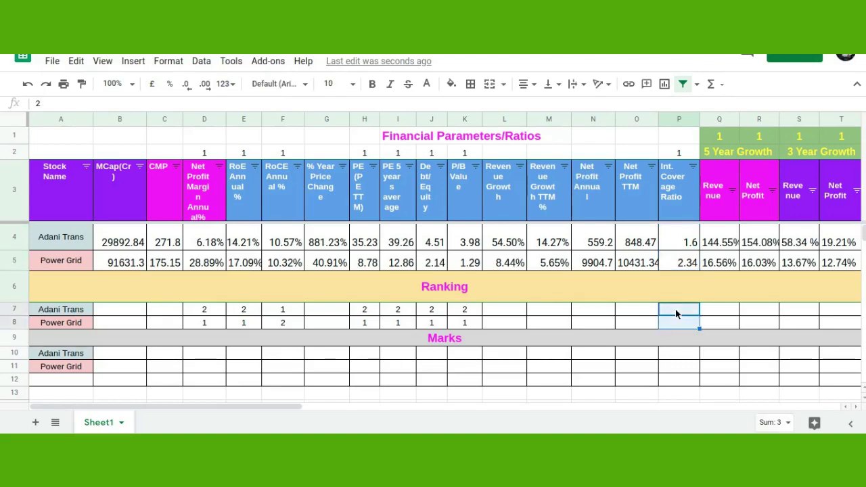
click(426, 84)
click(432, 128)
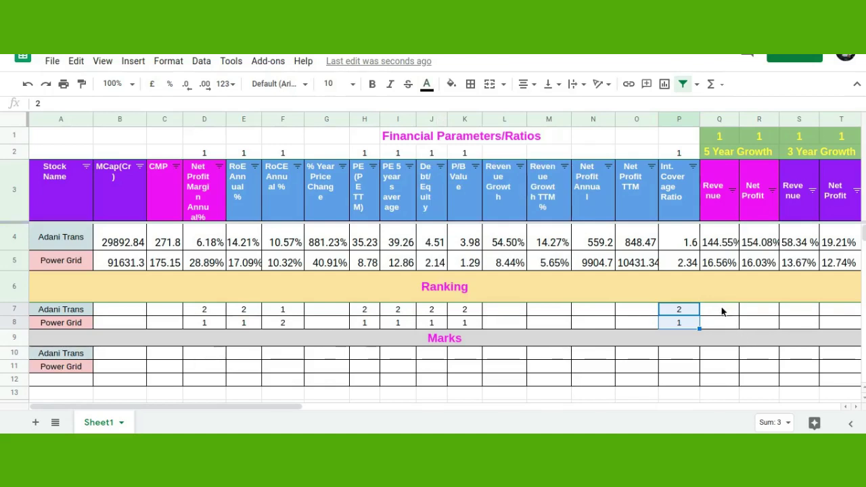
Compare both stocks' 5 Year Growth in Revenue and set the text colour of their hidden rankings in Q7:Q8 to black.
click(725, 250)
click(723, 263)
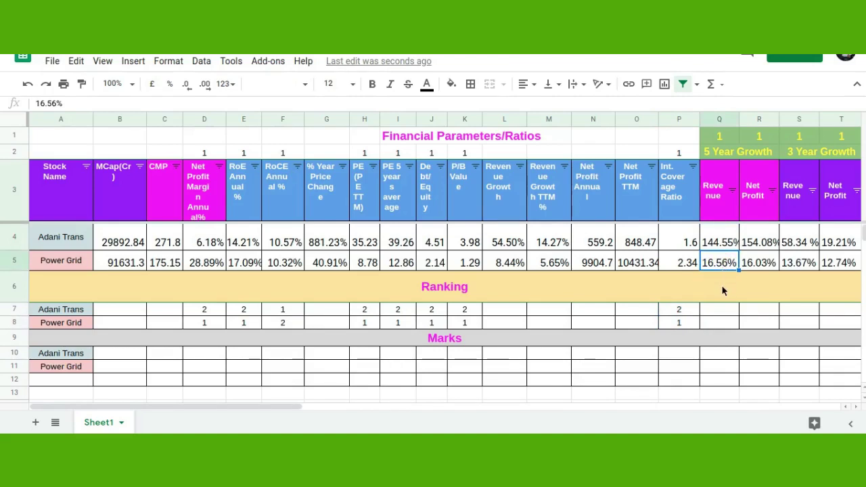
click(720, 309)
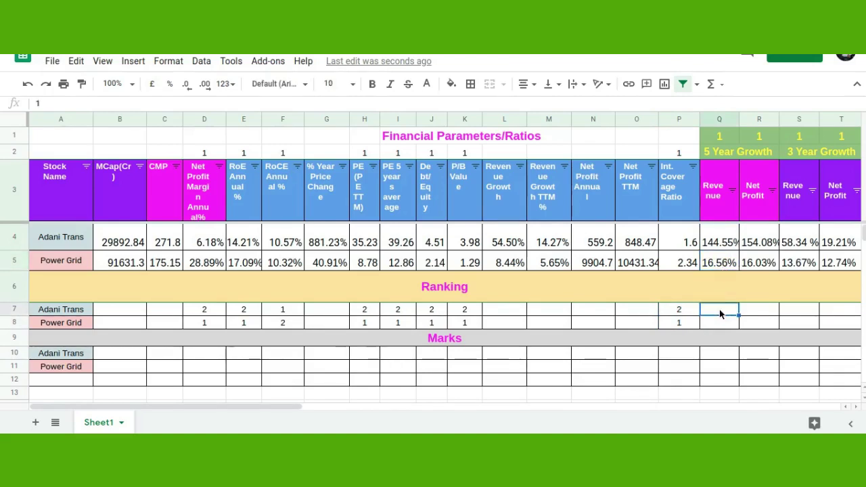
key(shift+Down)
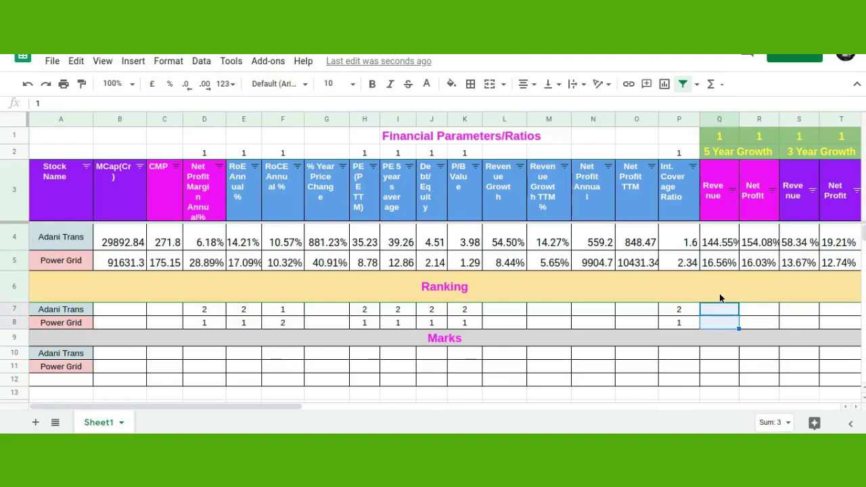
click(431, 85)
click(435, 128)
Set the text colour of the hidden 5 Year Growth Net Profit rankings in R7:R8 to black.
click(758, 310)
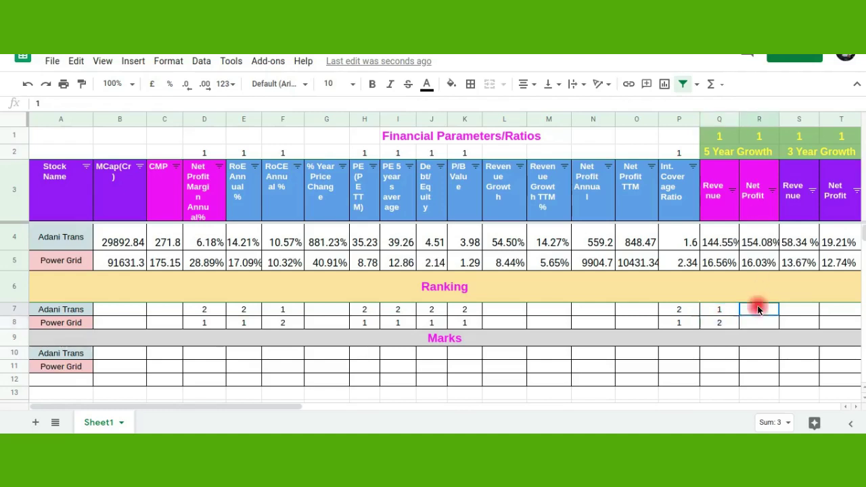
key(shift+Down)
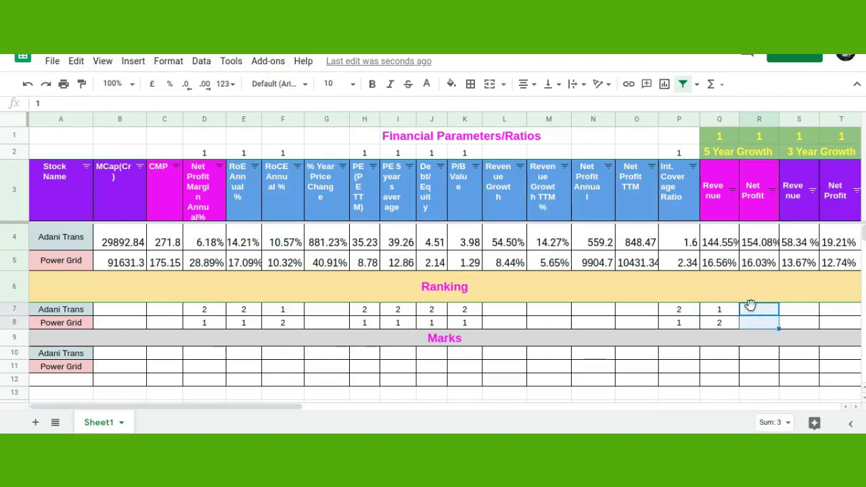
click(427, 84)
click(432, 128)
Set the text colour of the hidden 3 Year Growth Revenue rankings in S7:S8 to black.
click(796, 308)
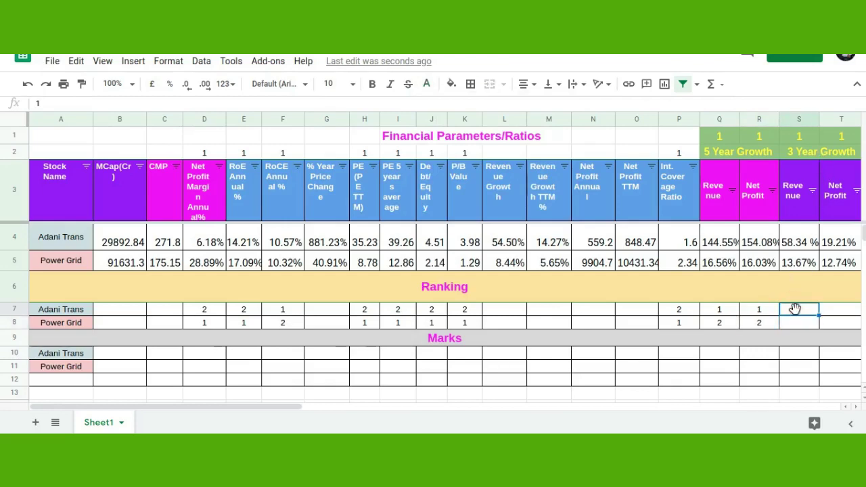
key(shift+Down)
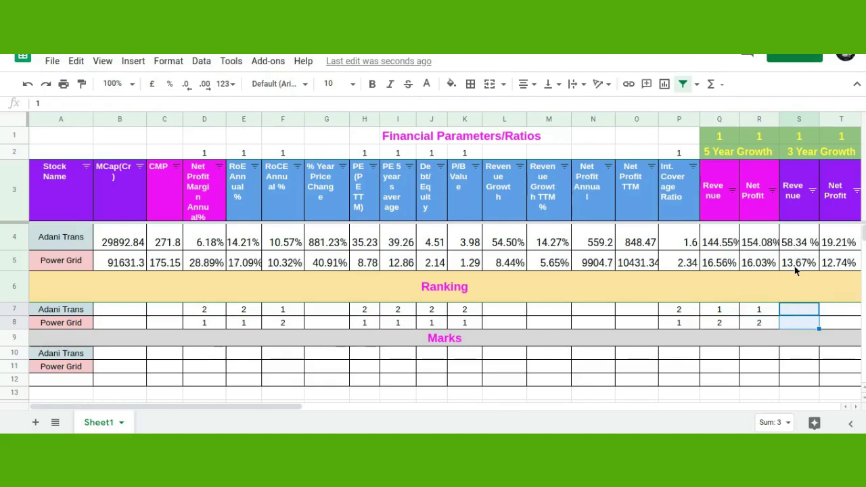
click(424, 84)
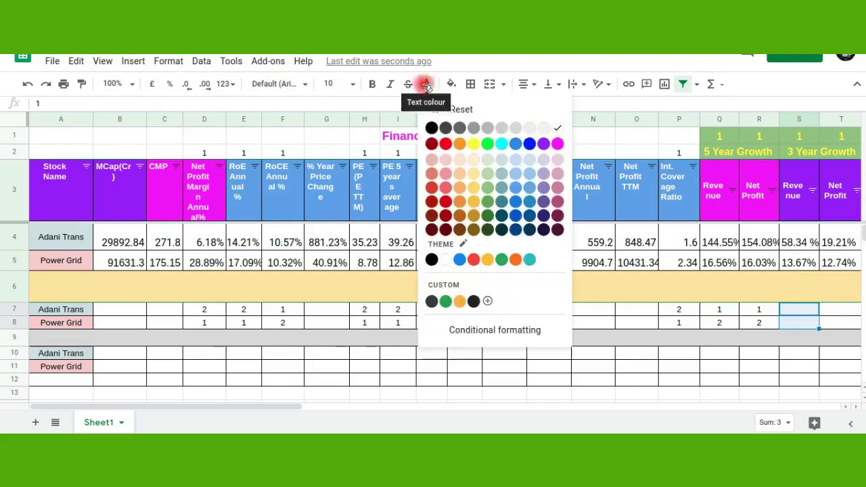
click(436, 130)
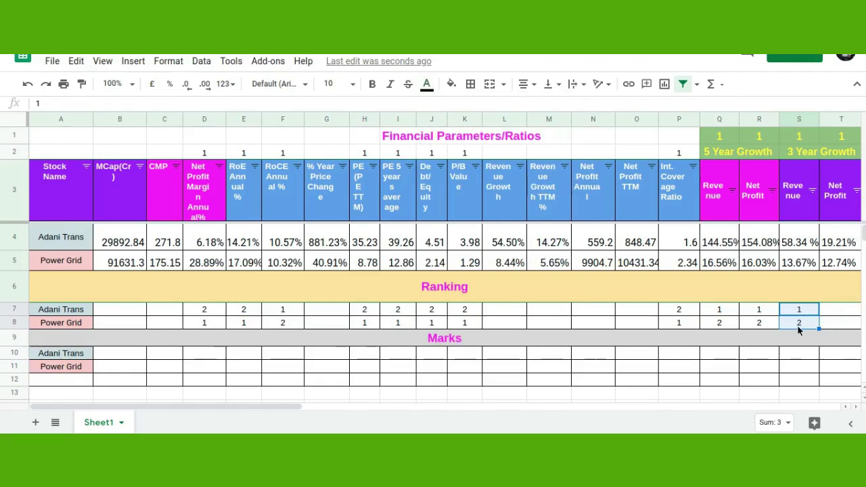
Compare both stocks' 3 Year Growth in Net Profit and set the text colour of their hidden rankings in T7:T8 to black.
click(847, 314)
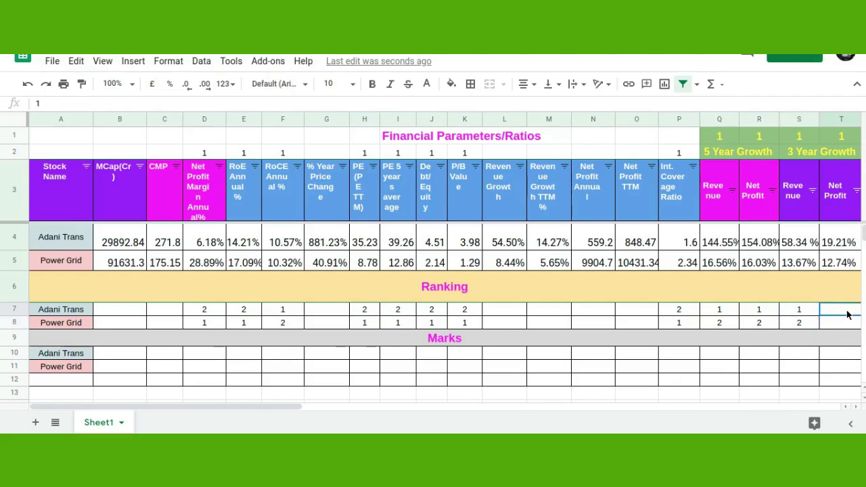
key(shift+Down)
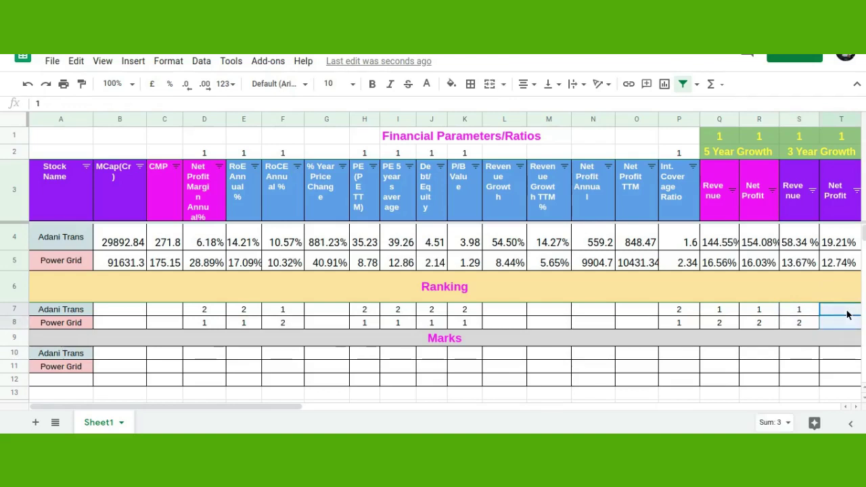
click(835, 249)
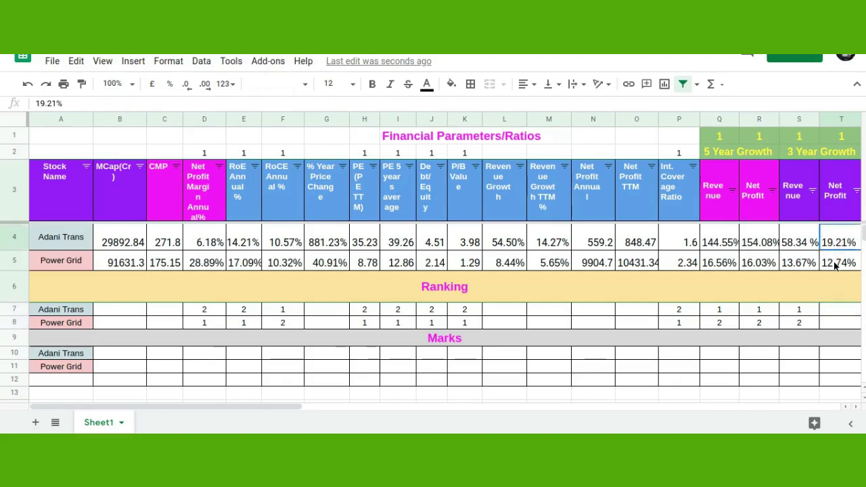
click(838, 267)
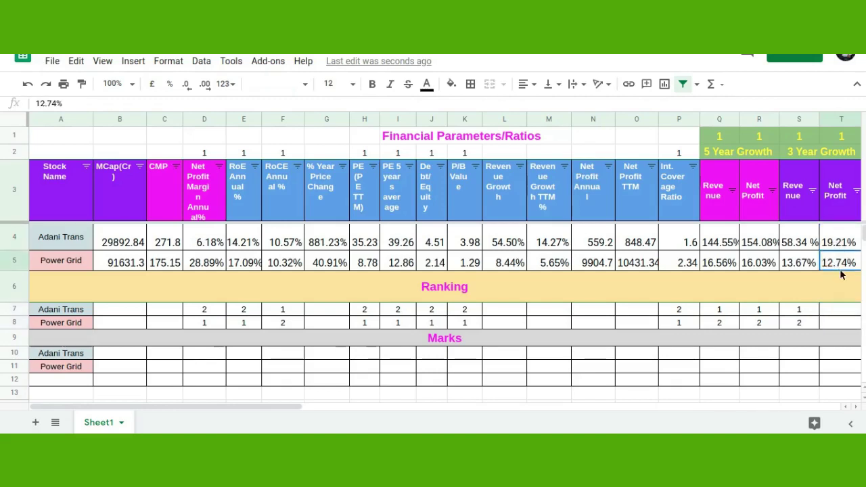
click(838, 311)
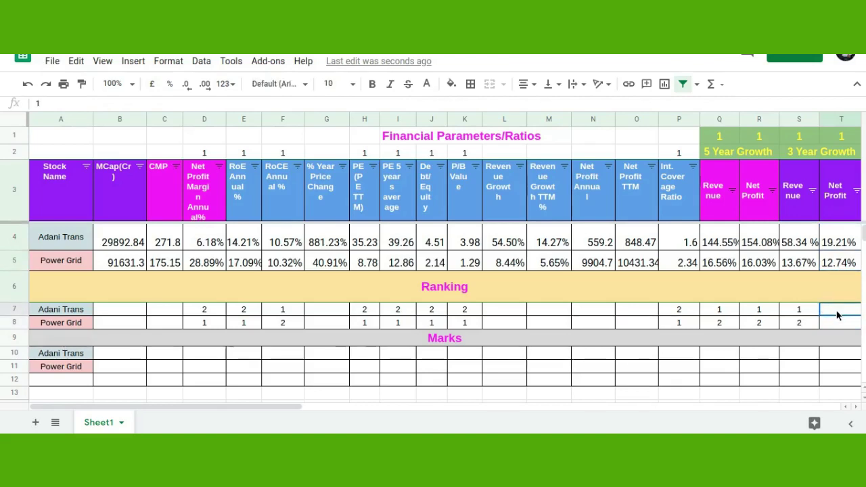
key(shift+Down)
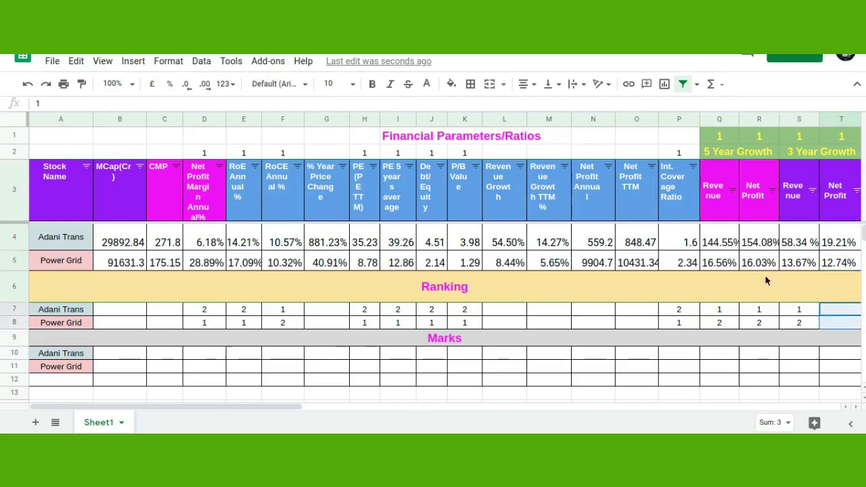
click(428, 84)
click(431, 128)
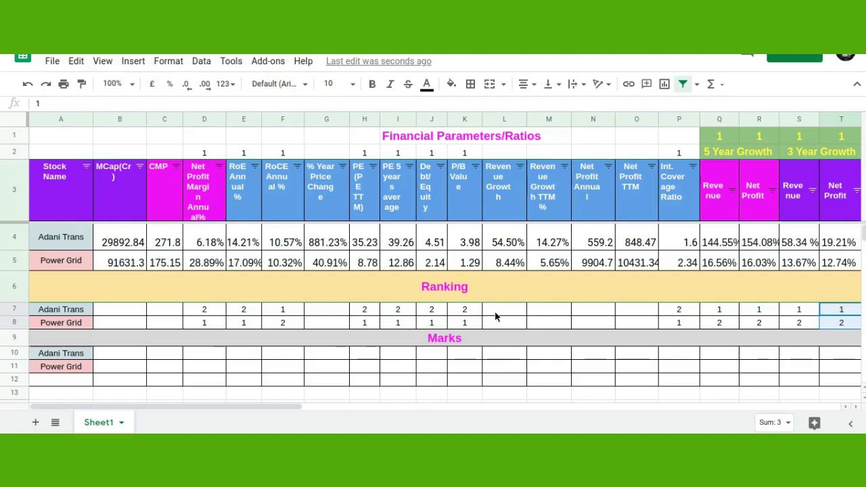
Check both stocks' Net Profit Margin rankings and set the text colour of their hidden marks in D10:D11 to black.
click(216, 326)
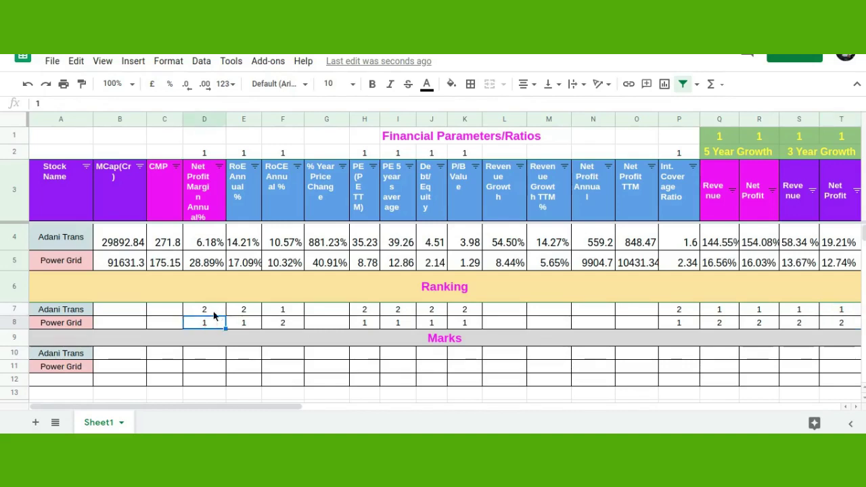
click(213, 310)
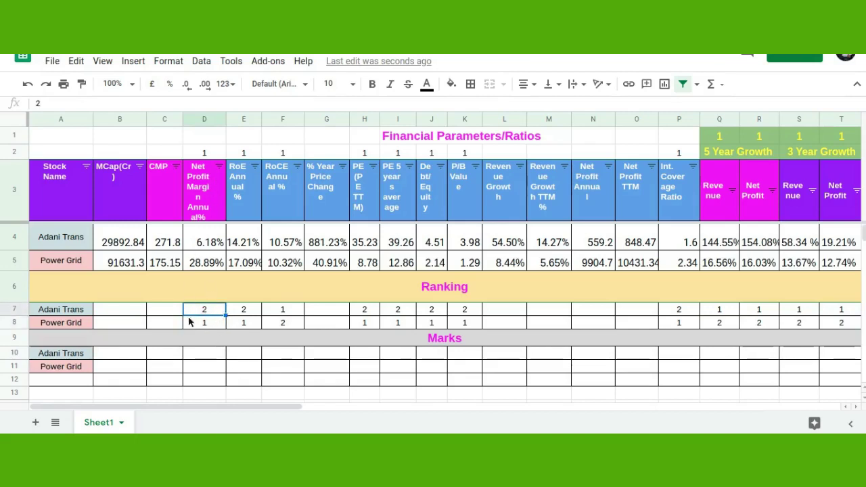
click(209, 351)
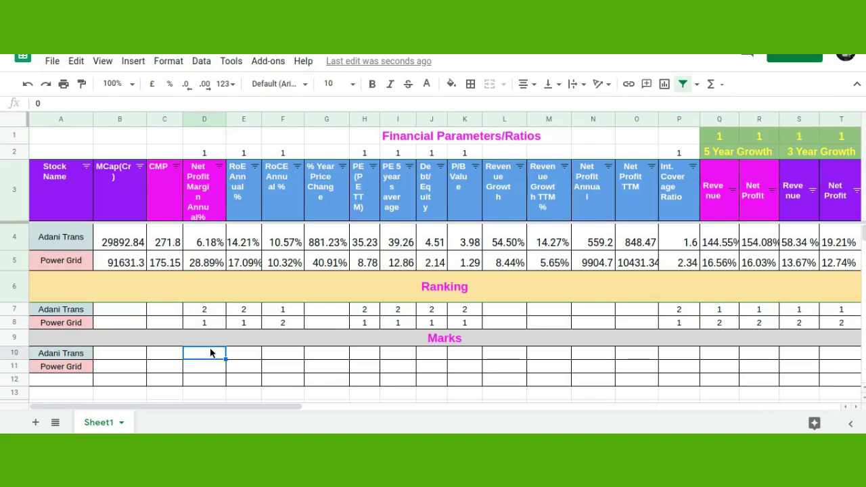
key(shift+Down)
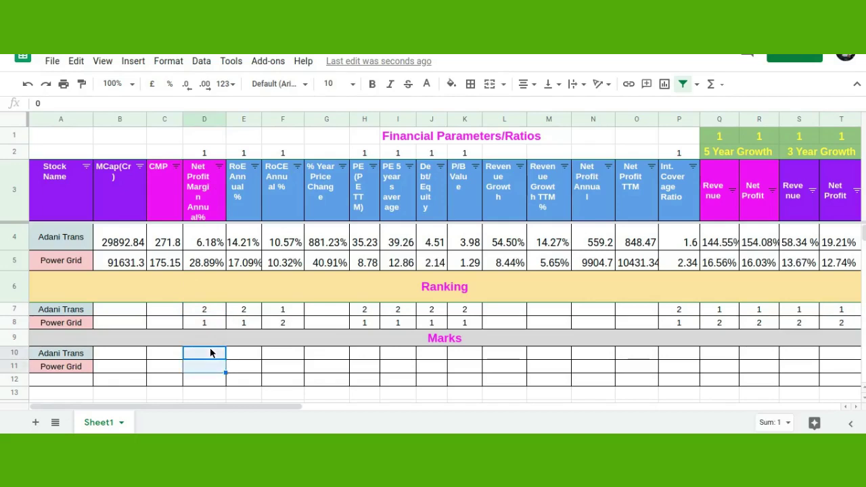
click(430, 84)
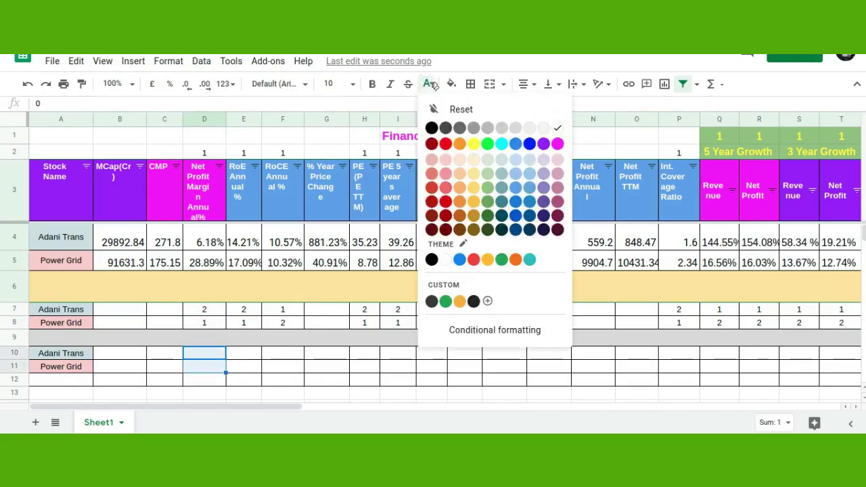
click(431, 128)
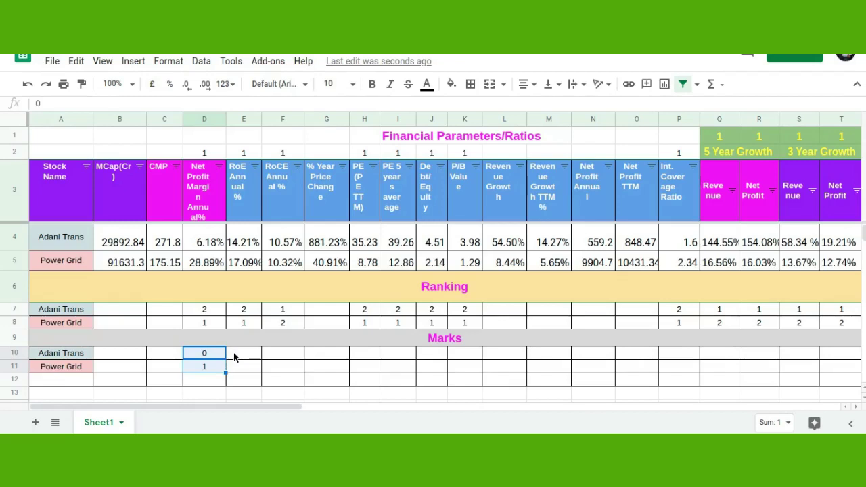
Set the text colour of the hidden marks for all remaining parameters in E10:T11 to black.
click(235, 358)
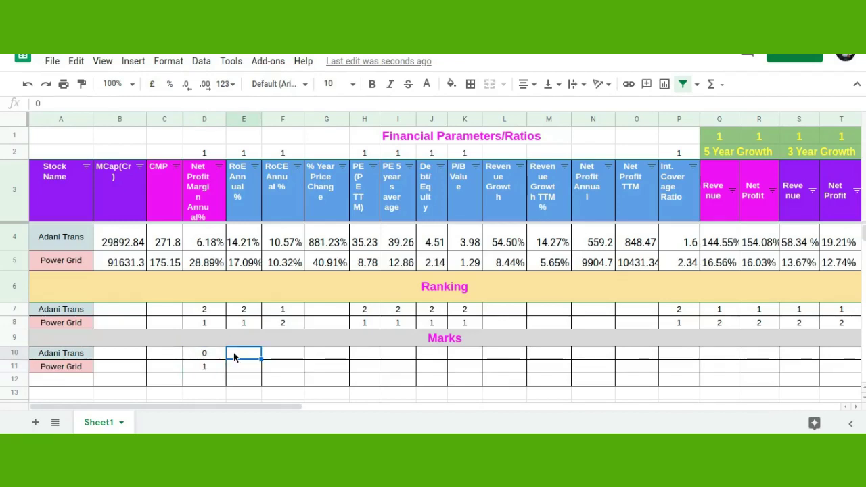
key(shift+Right)
key(shift+Right)
key(shift+Right)
key(shift+Right)
key(shift+Right)
key(shift+Right)
key(shift+Right)
key(shift+Right)
key(shift+Right)
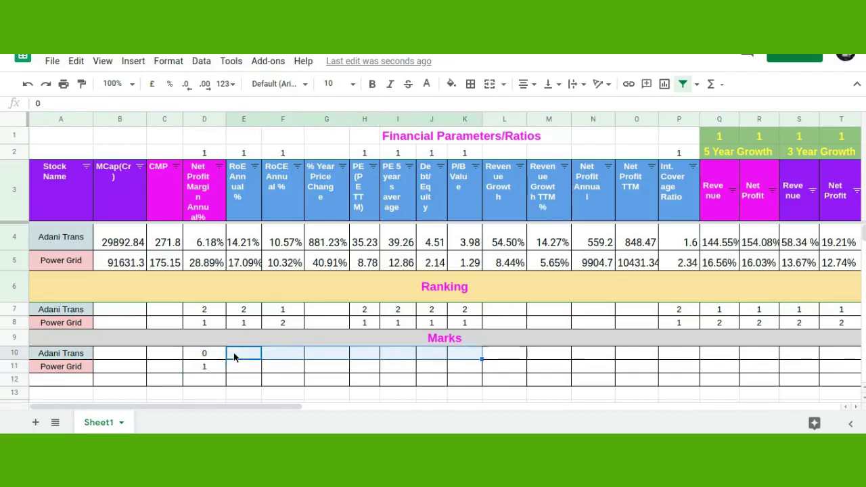
key(shift+Right)
key(shift+Right)
key(shift+Right)
key(shift+Right)
key(shift+Right)
key(shift+Right)
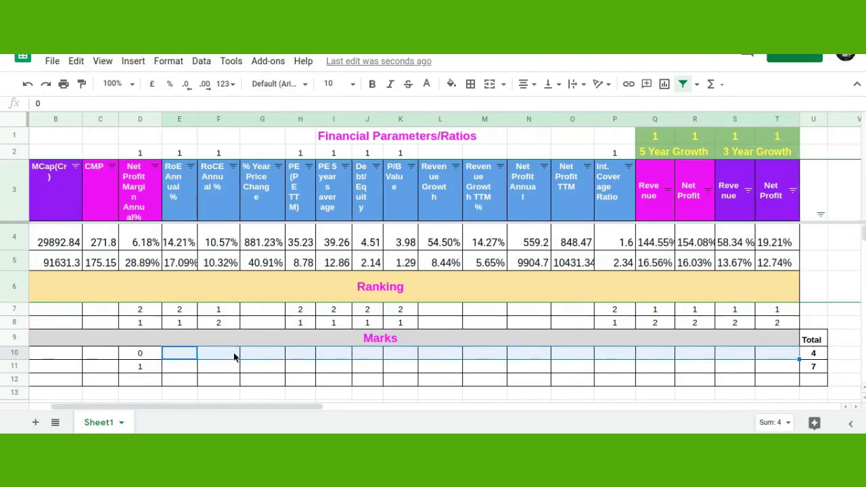
key(shift+Down)
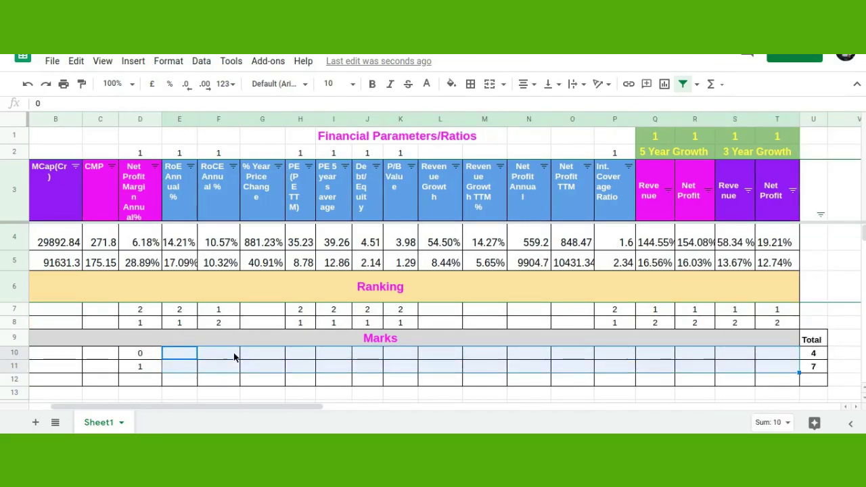
click(428, 85)
click(432, 128)
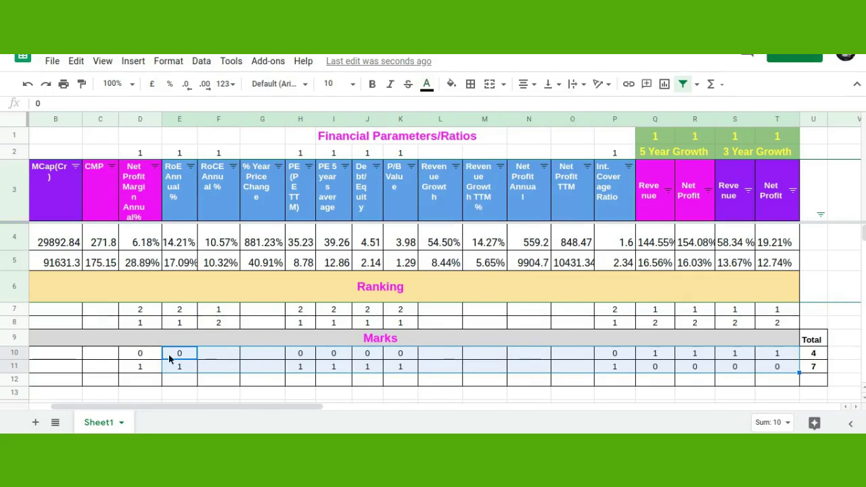
Review both stocks' marks across all parameters and compare their Total formulas in U10 and U11.
drag(127, 406, 108, 407)
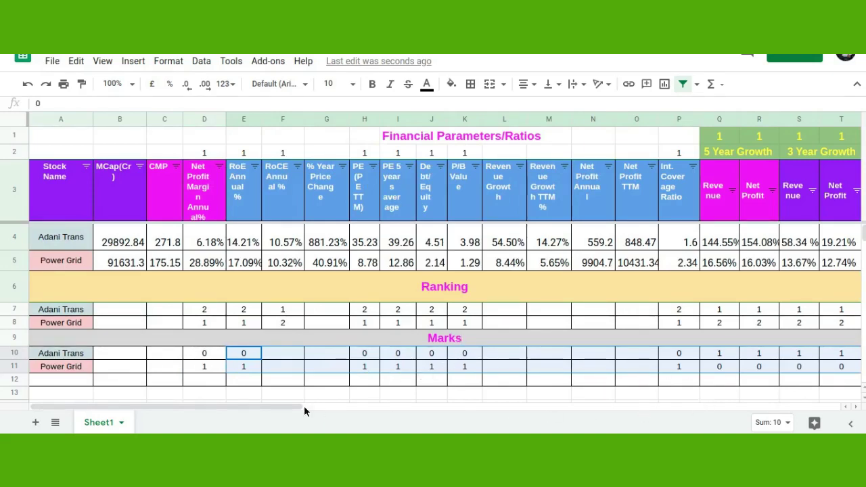
drag(270, 406, 340, 406)
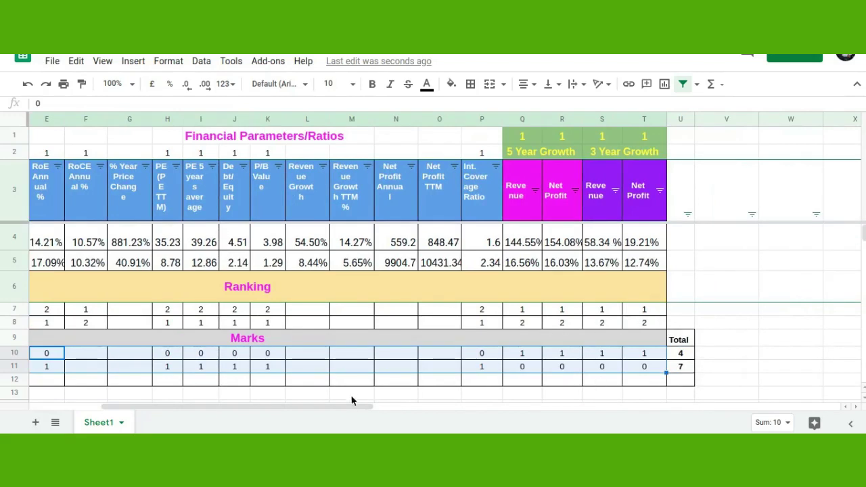
mouse_move(338, 407)
mouse_down()
mouse_move(255, 407)
mouse_move(329, 408)
mouse_up()
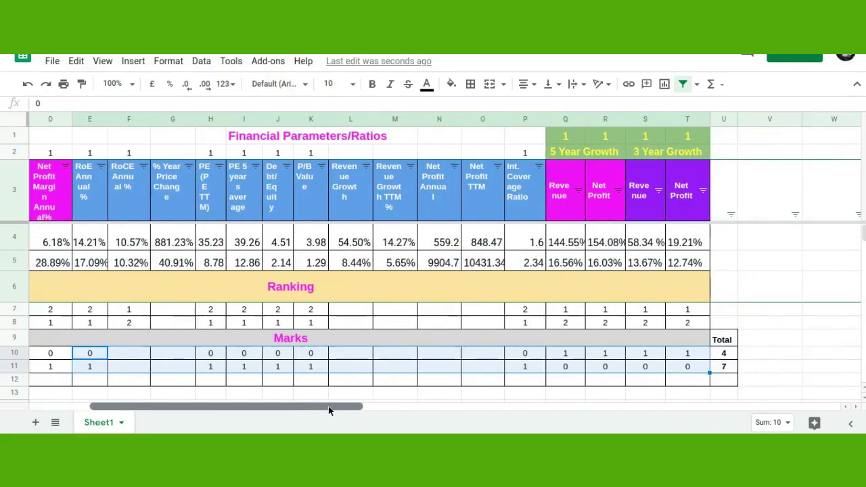
click(733, 353)
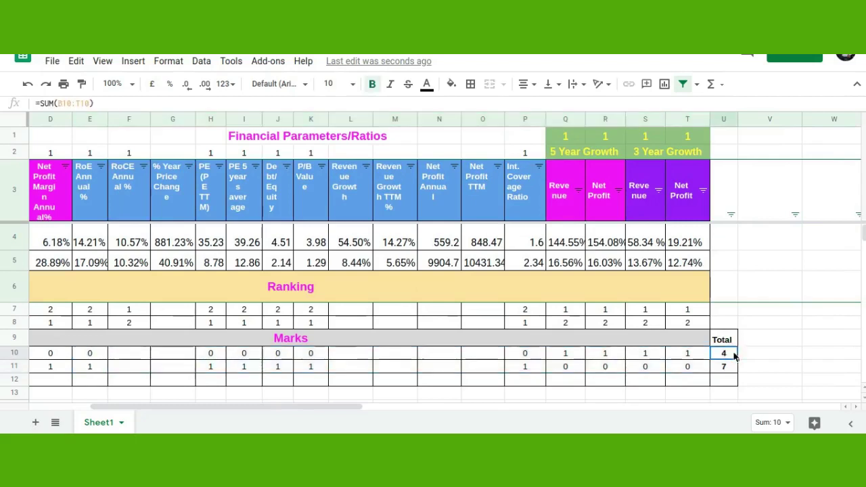
click(731, 373)
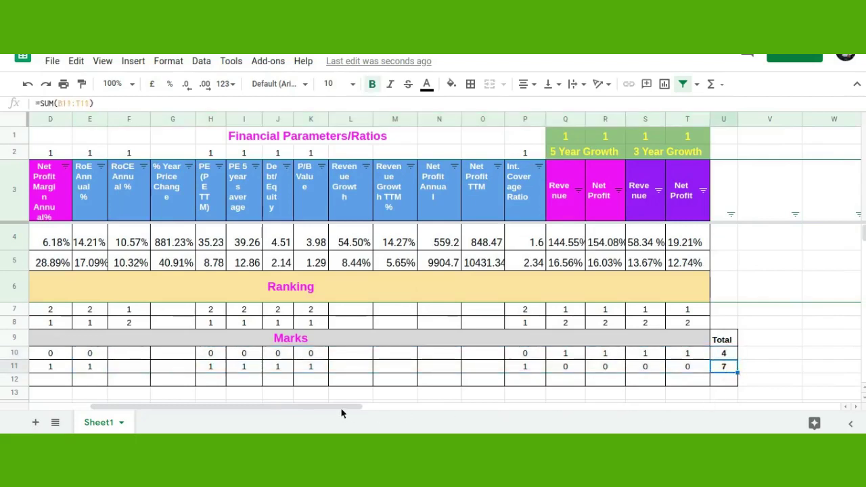
drag(340, 408, 287, 408)
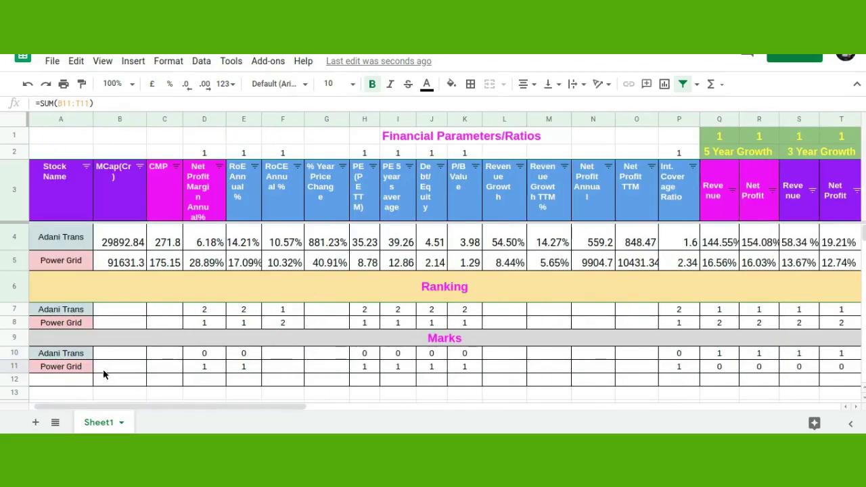
click(76, 366)
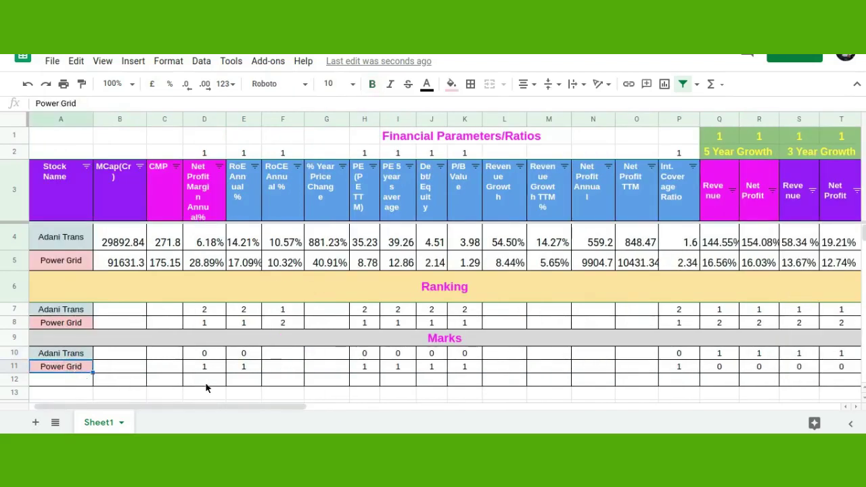